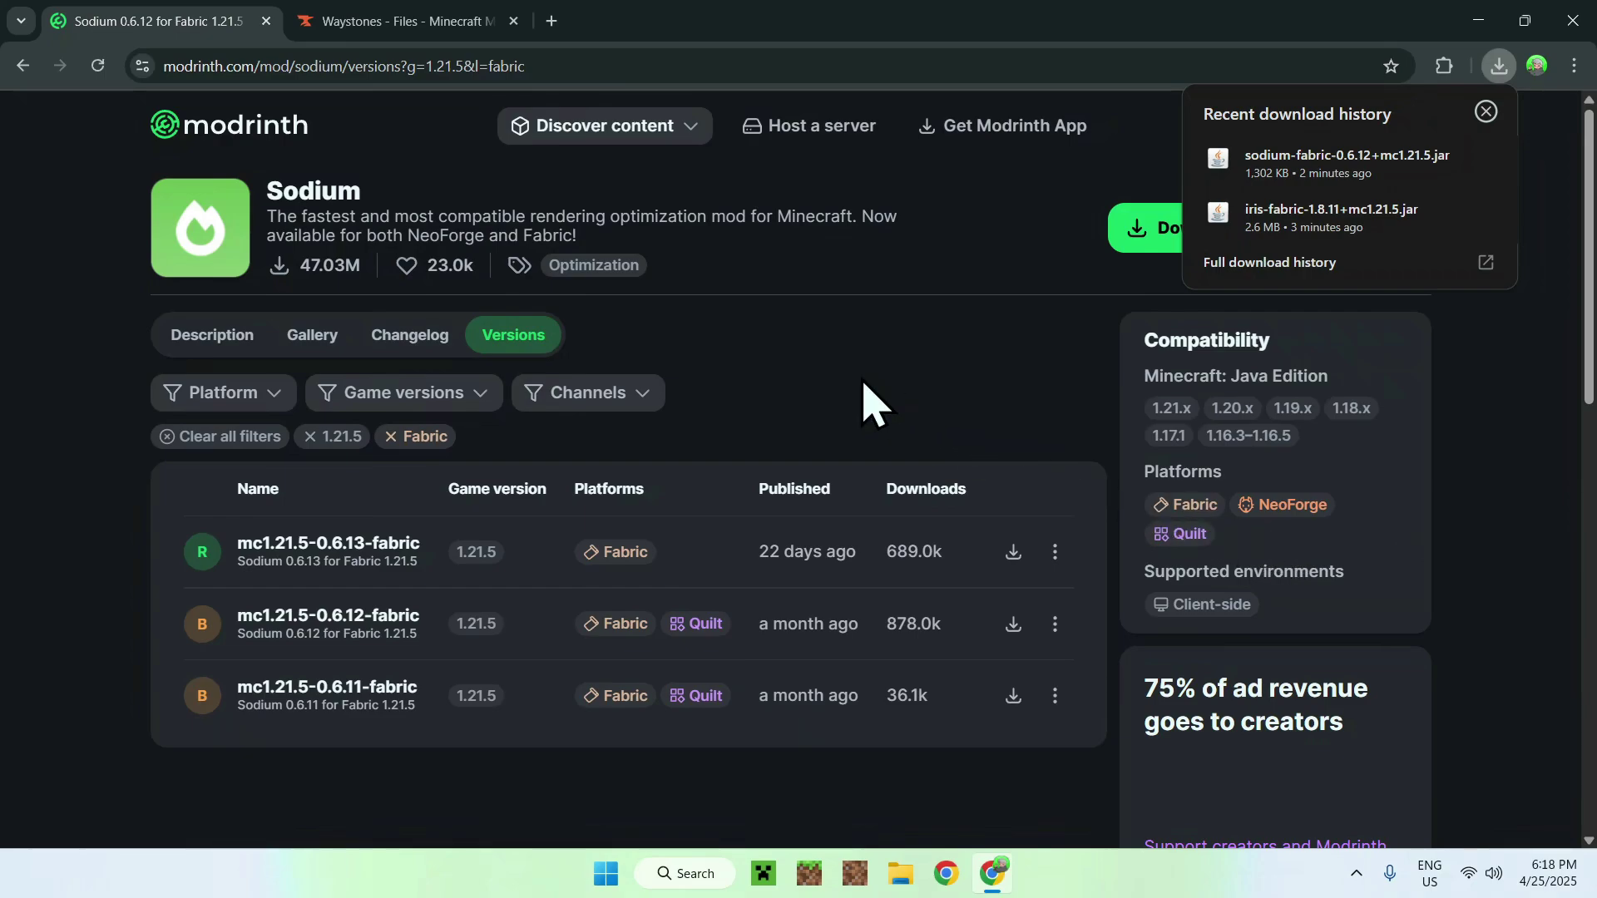
- Search the web for 'Fabric Minecraft' in a new tab
left_click(551, 22)
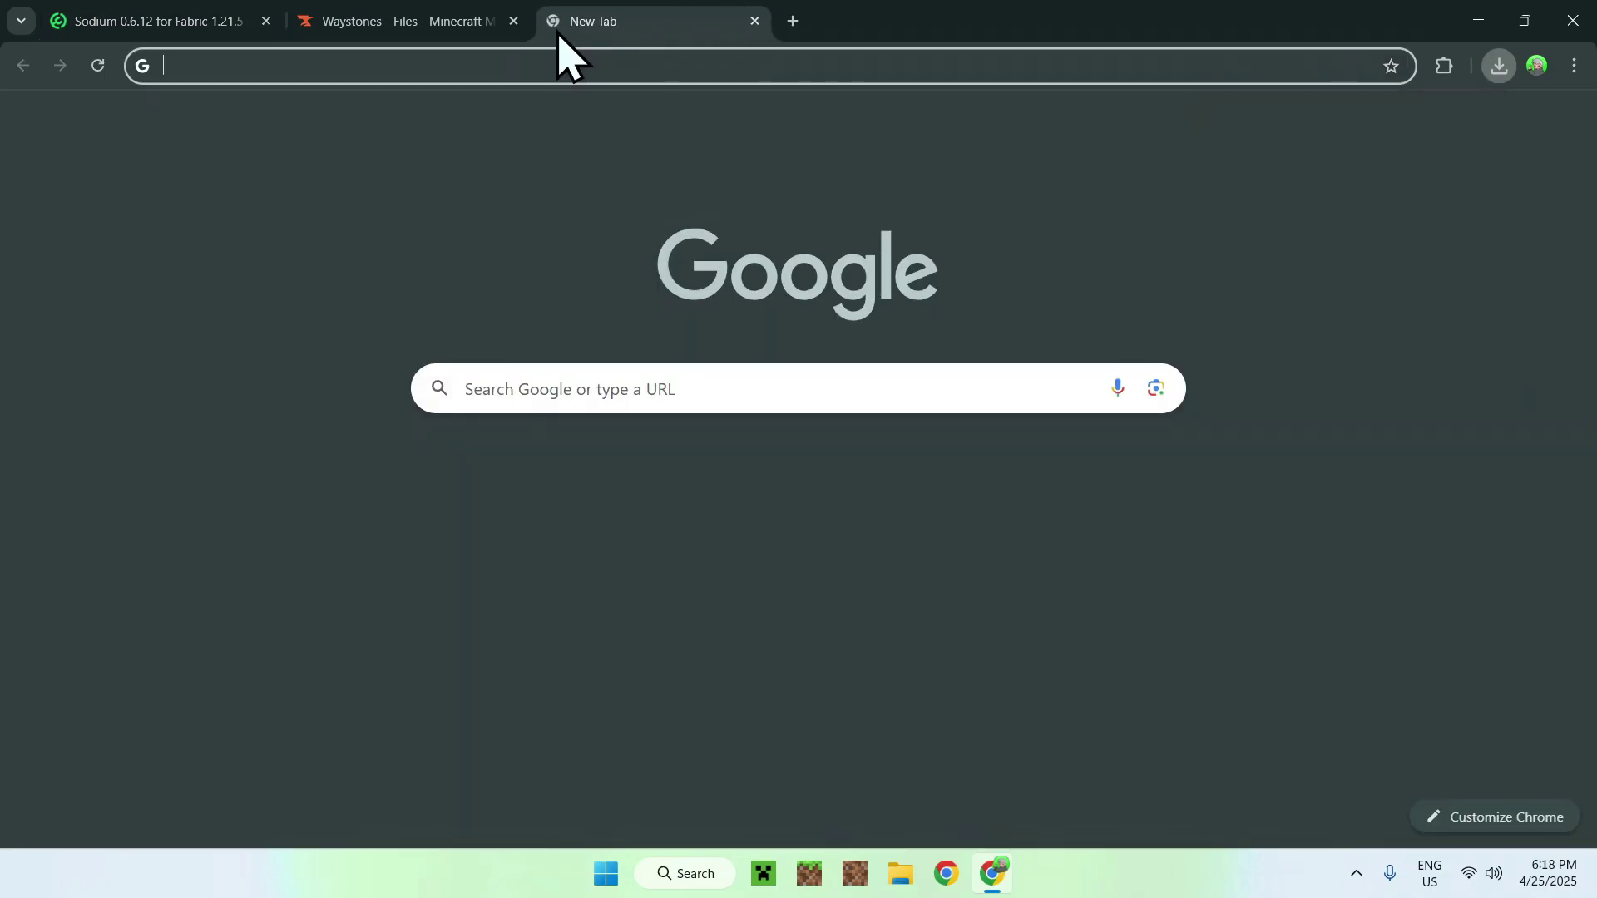
left_click(487, 389)
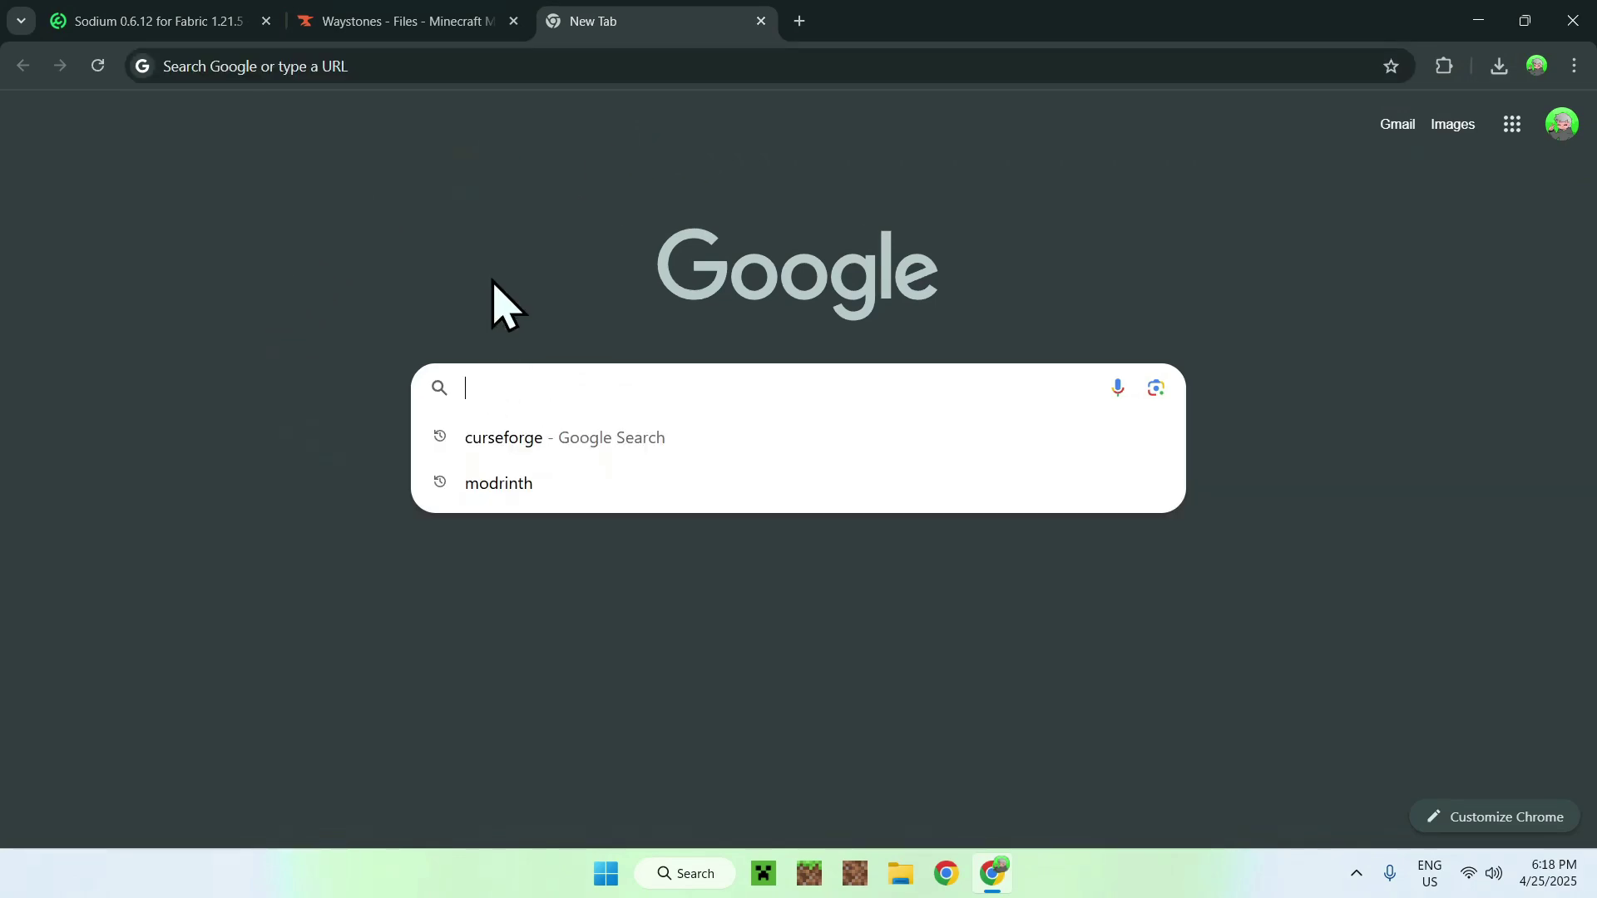
type("Fabric M")
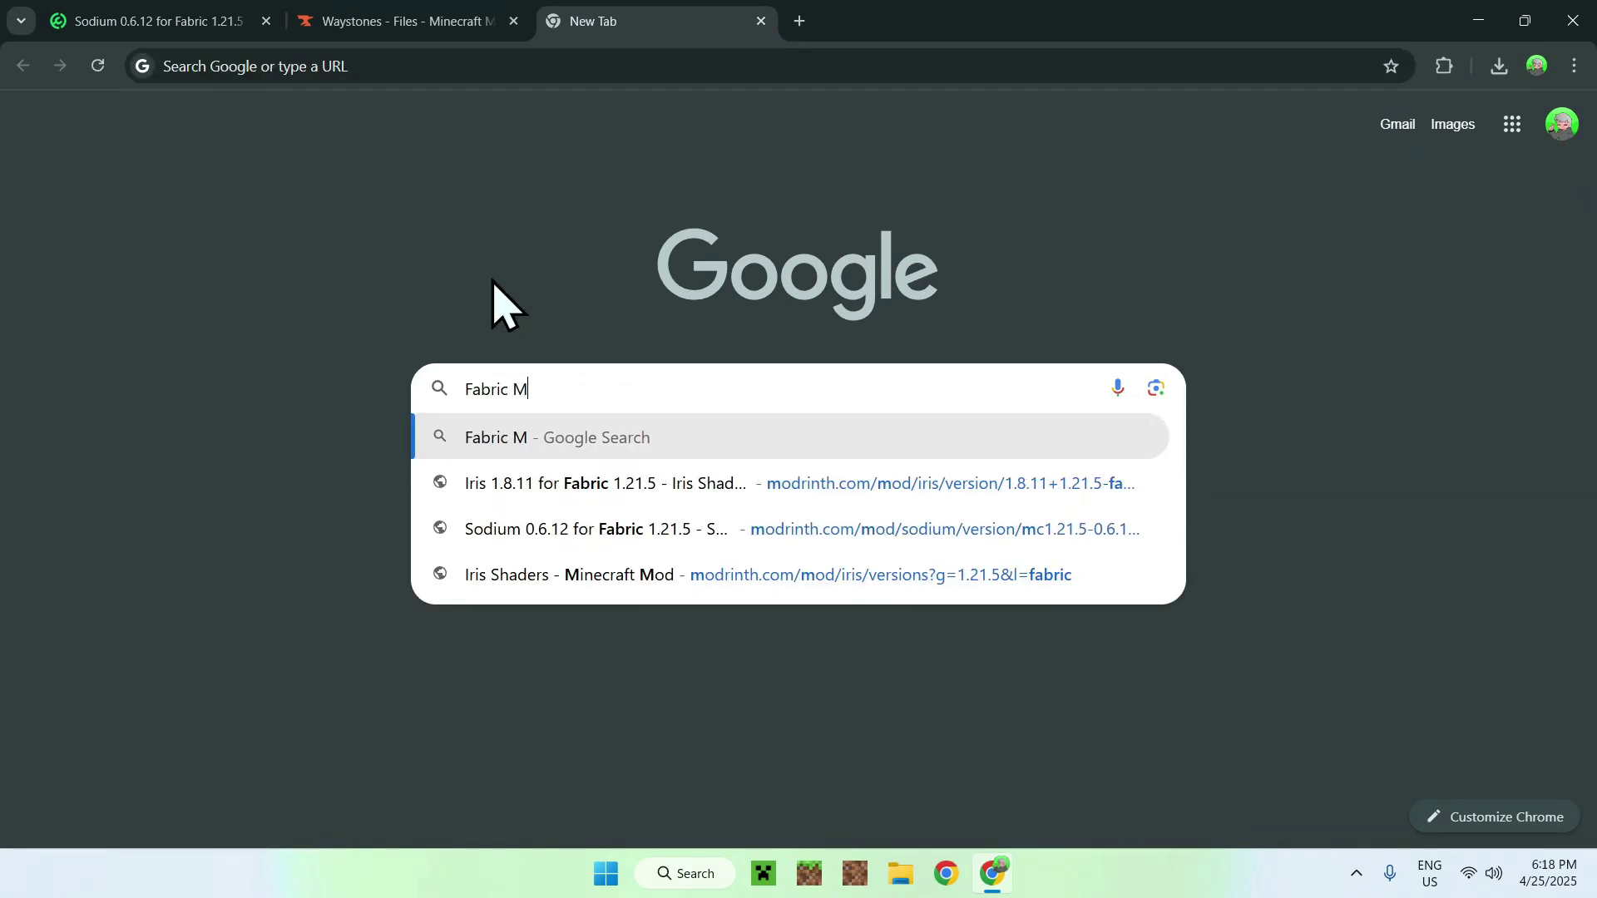
type("inecraft")
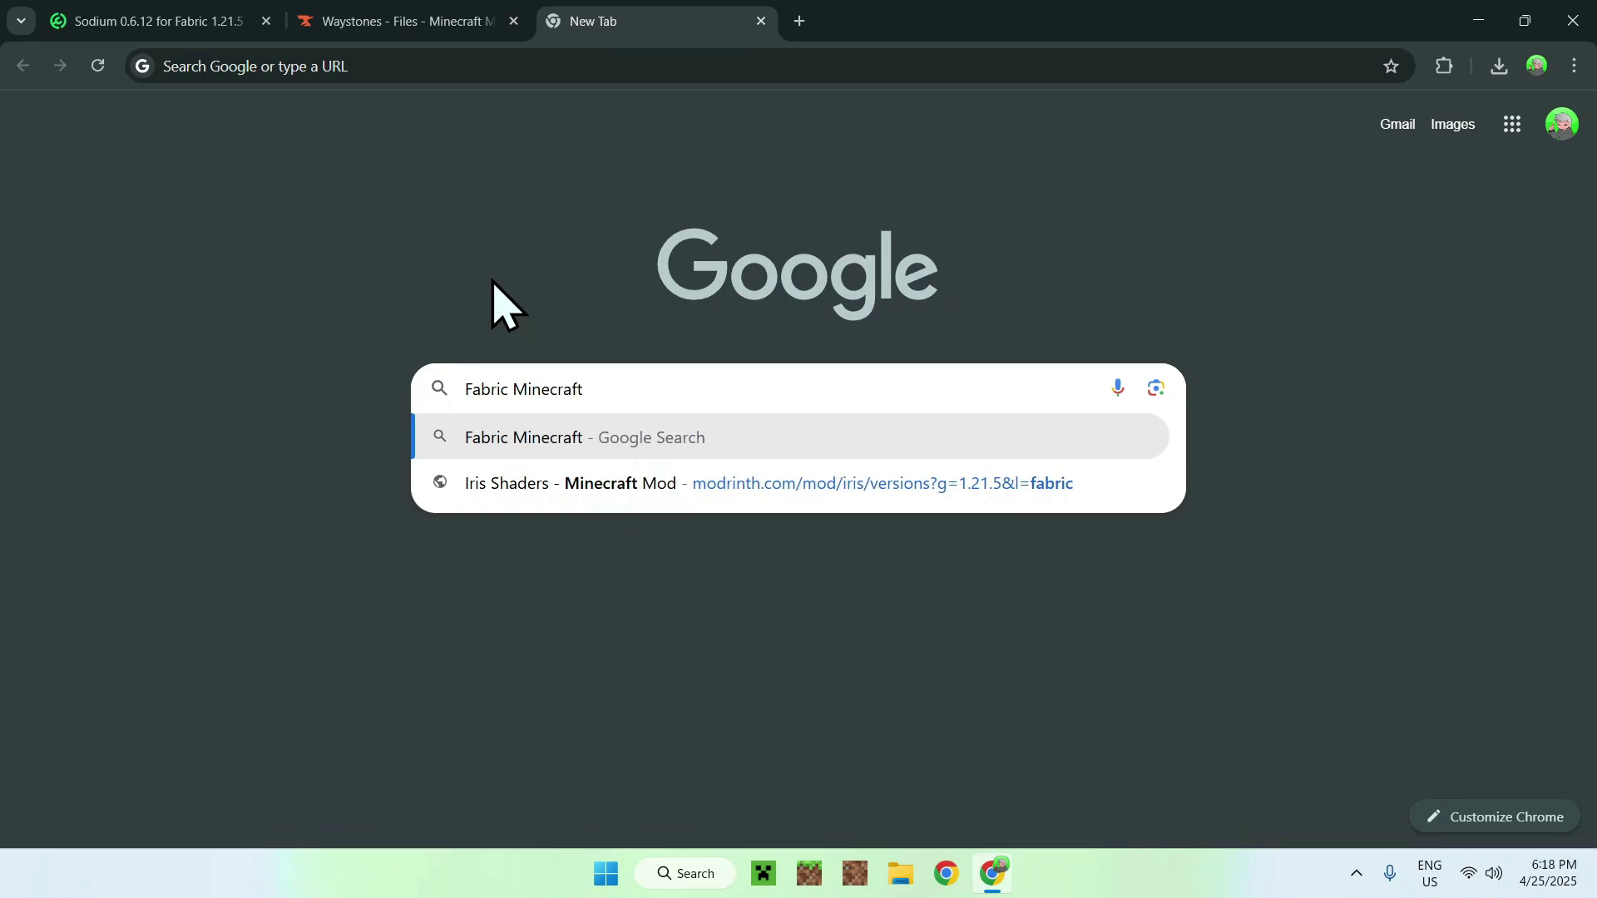
key("Return")
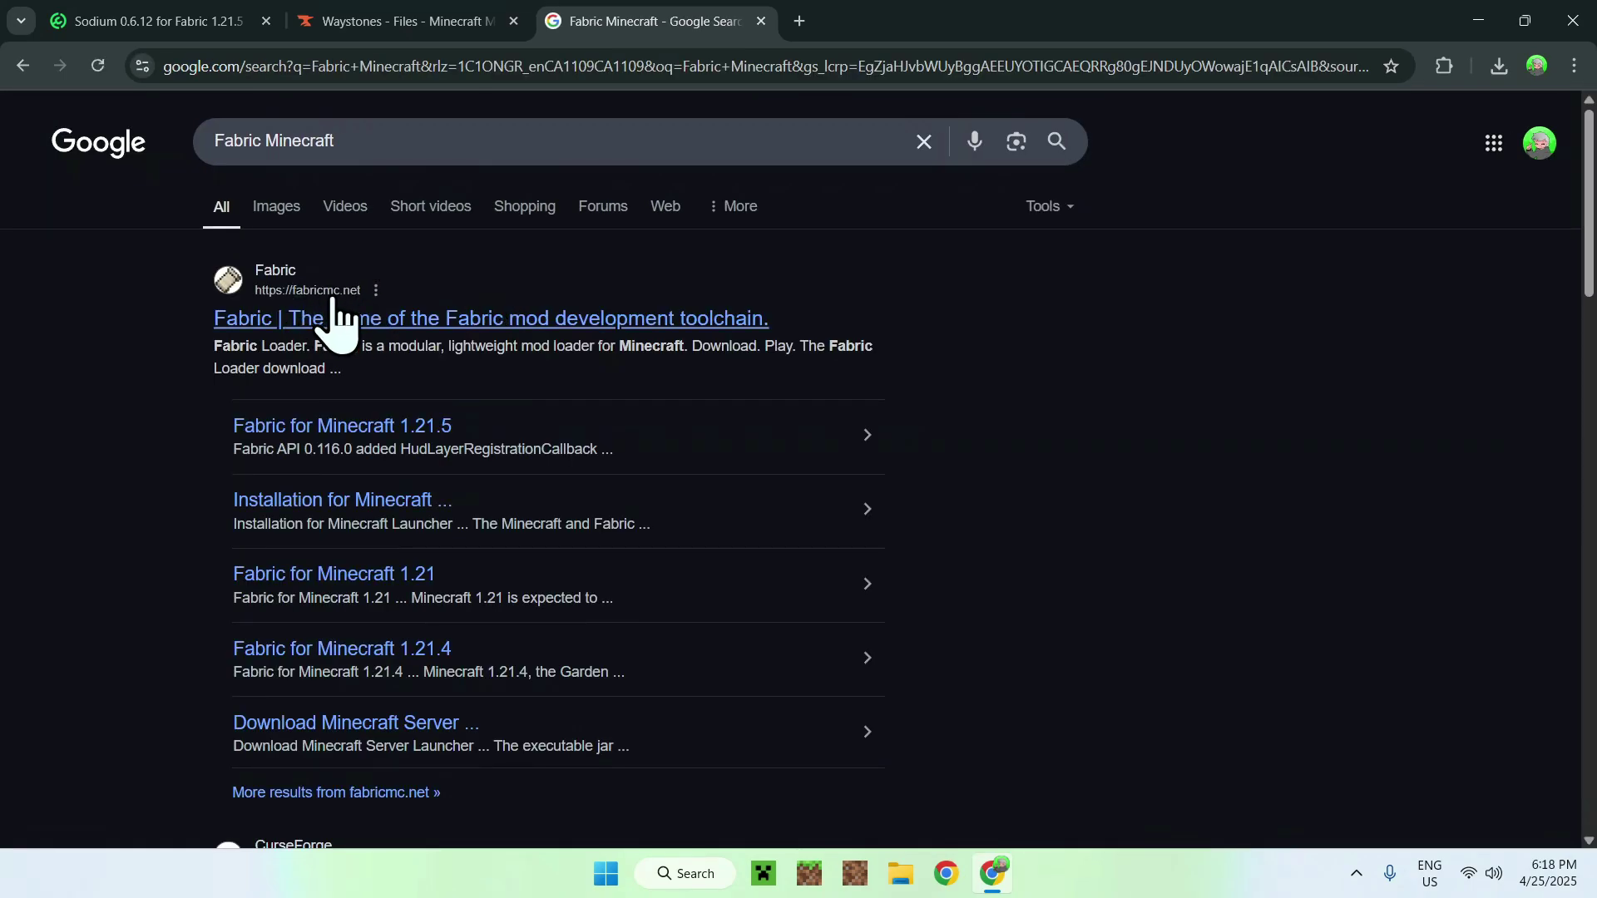
- Download fabric-installer-1.0.3.exe for Windows from fabricmc.net
left_click(283, 321)
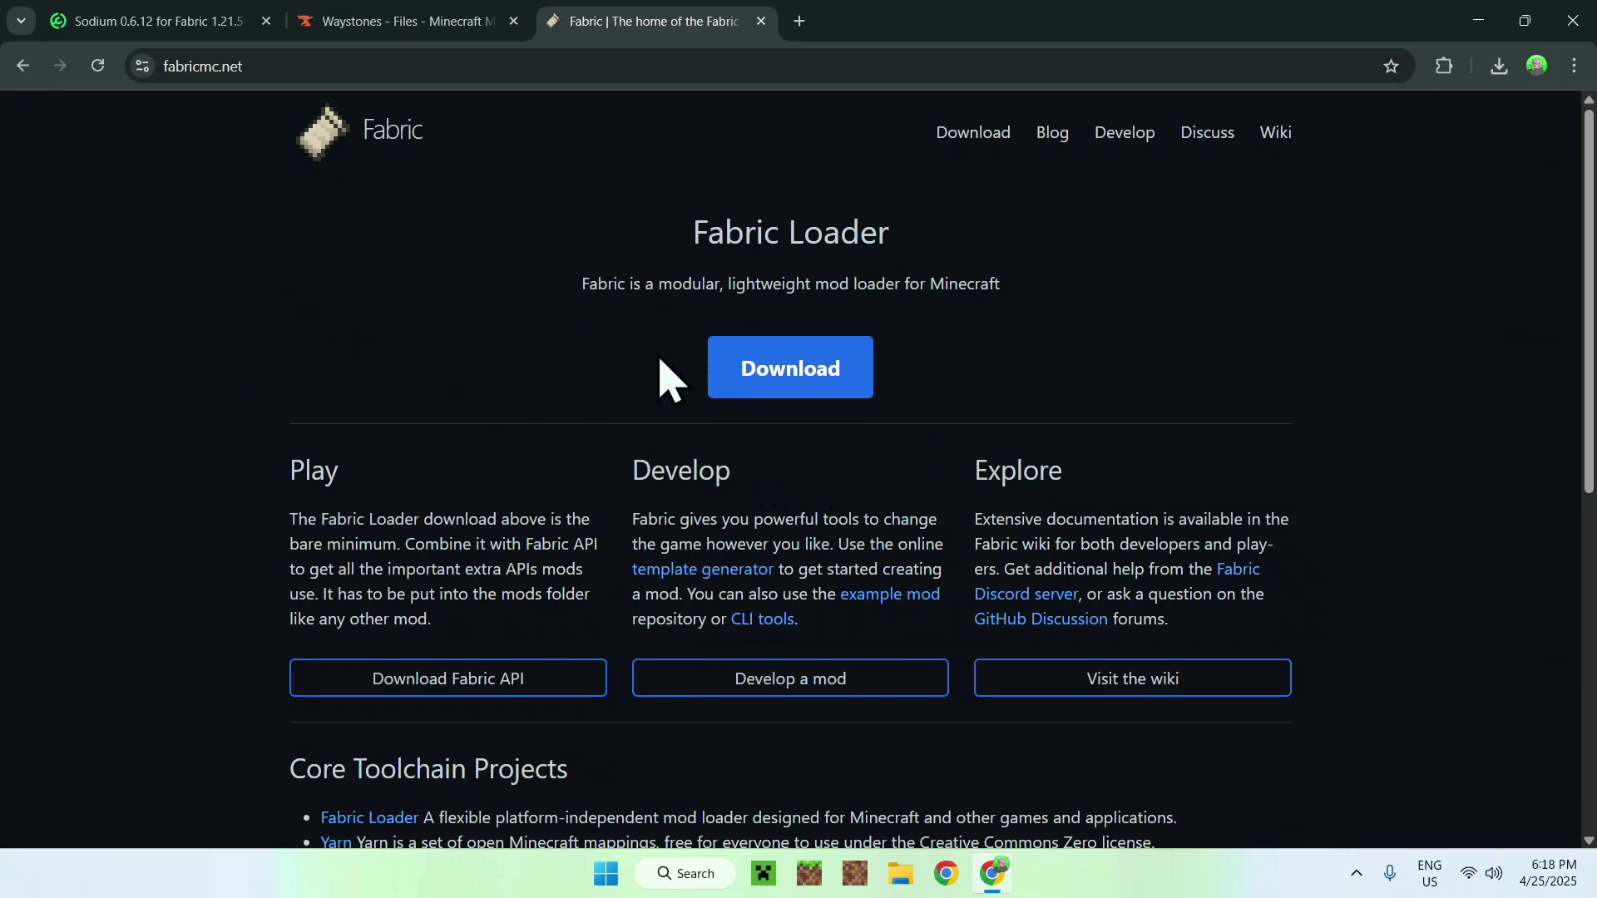
left_click(798, 375)
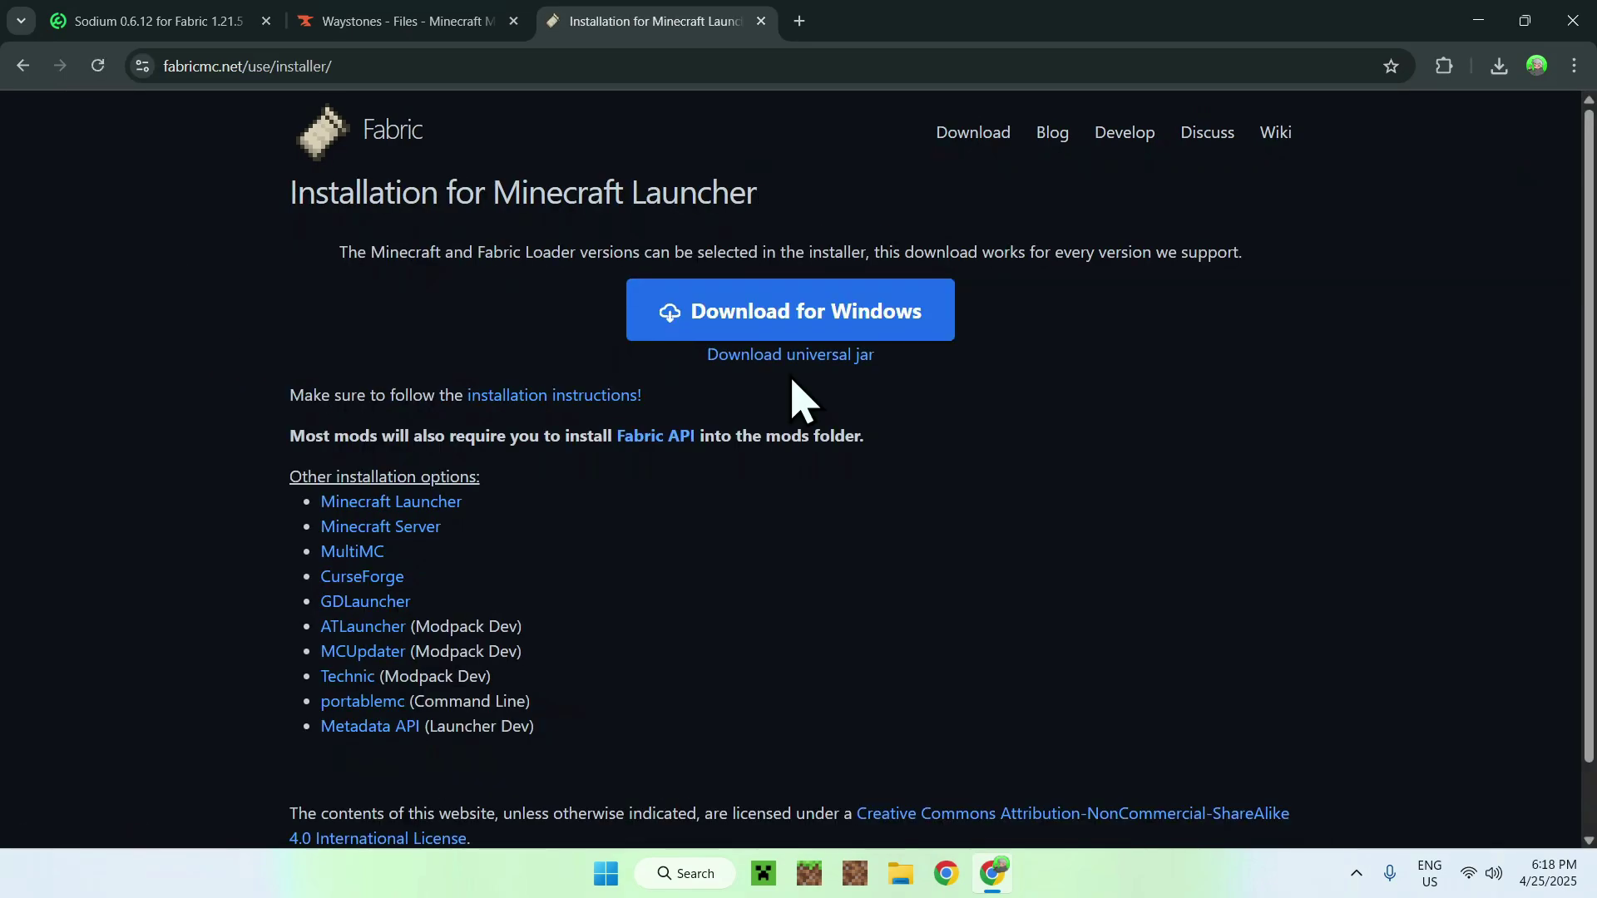
left_click(835, 318)
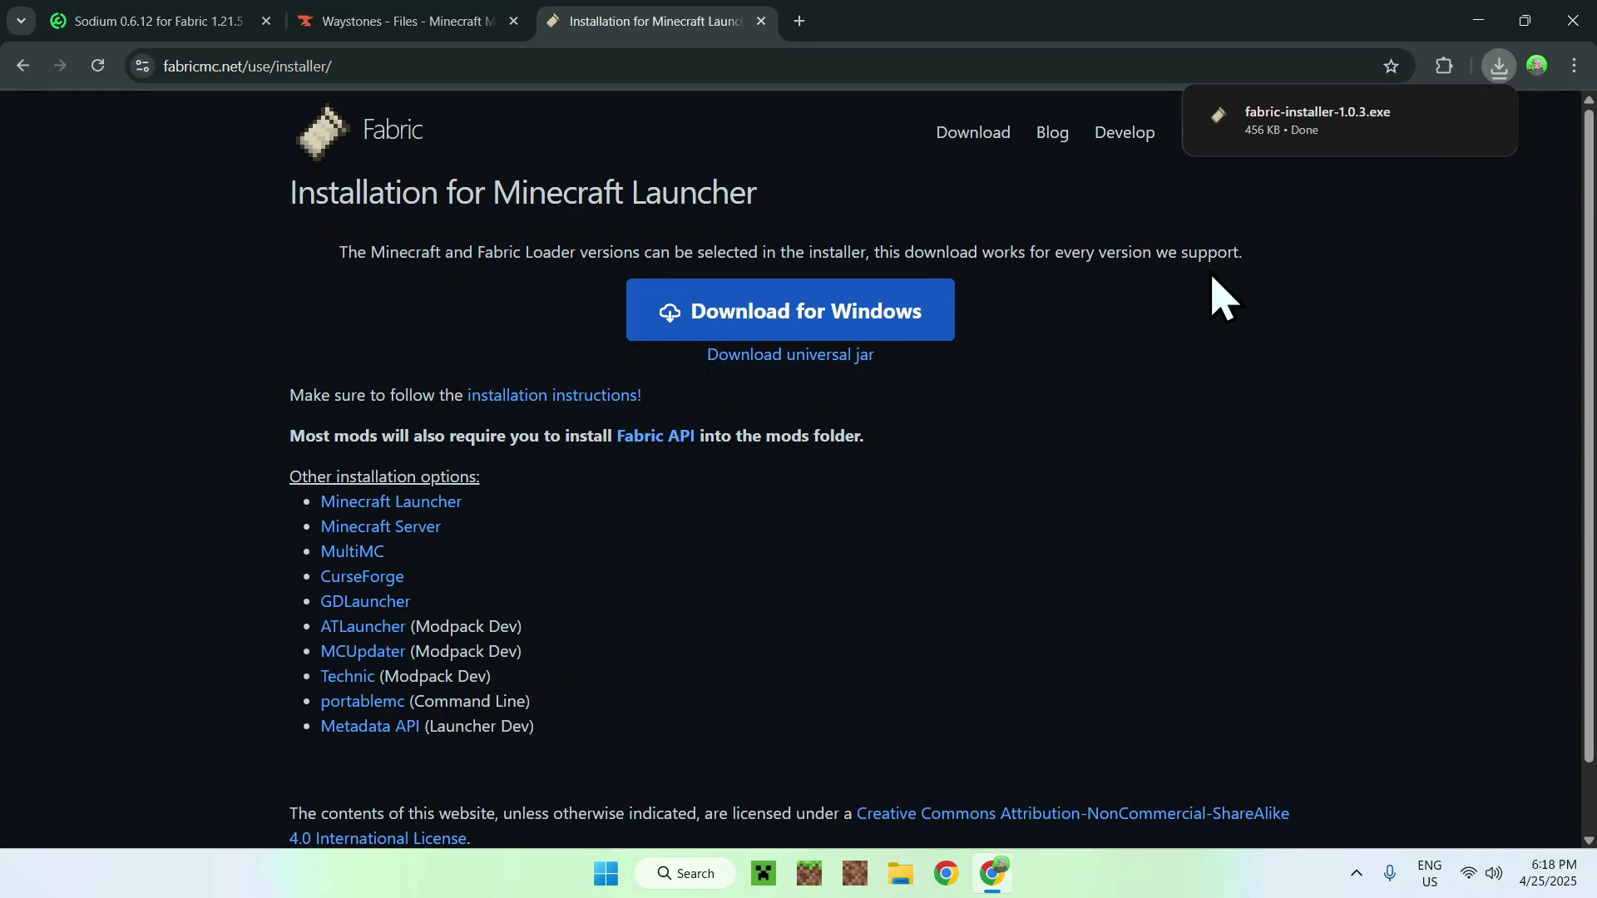
- Search the web for 'Forge Minecraft' in a new tab
left_click(799, 21)
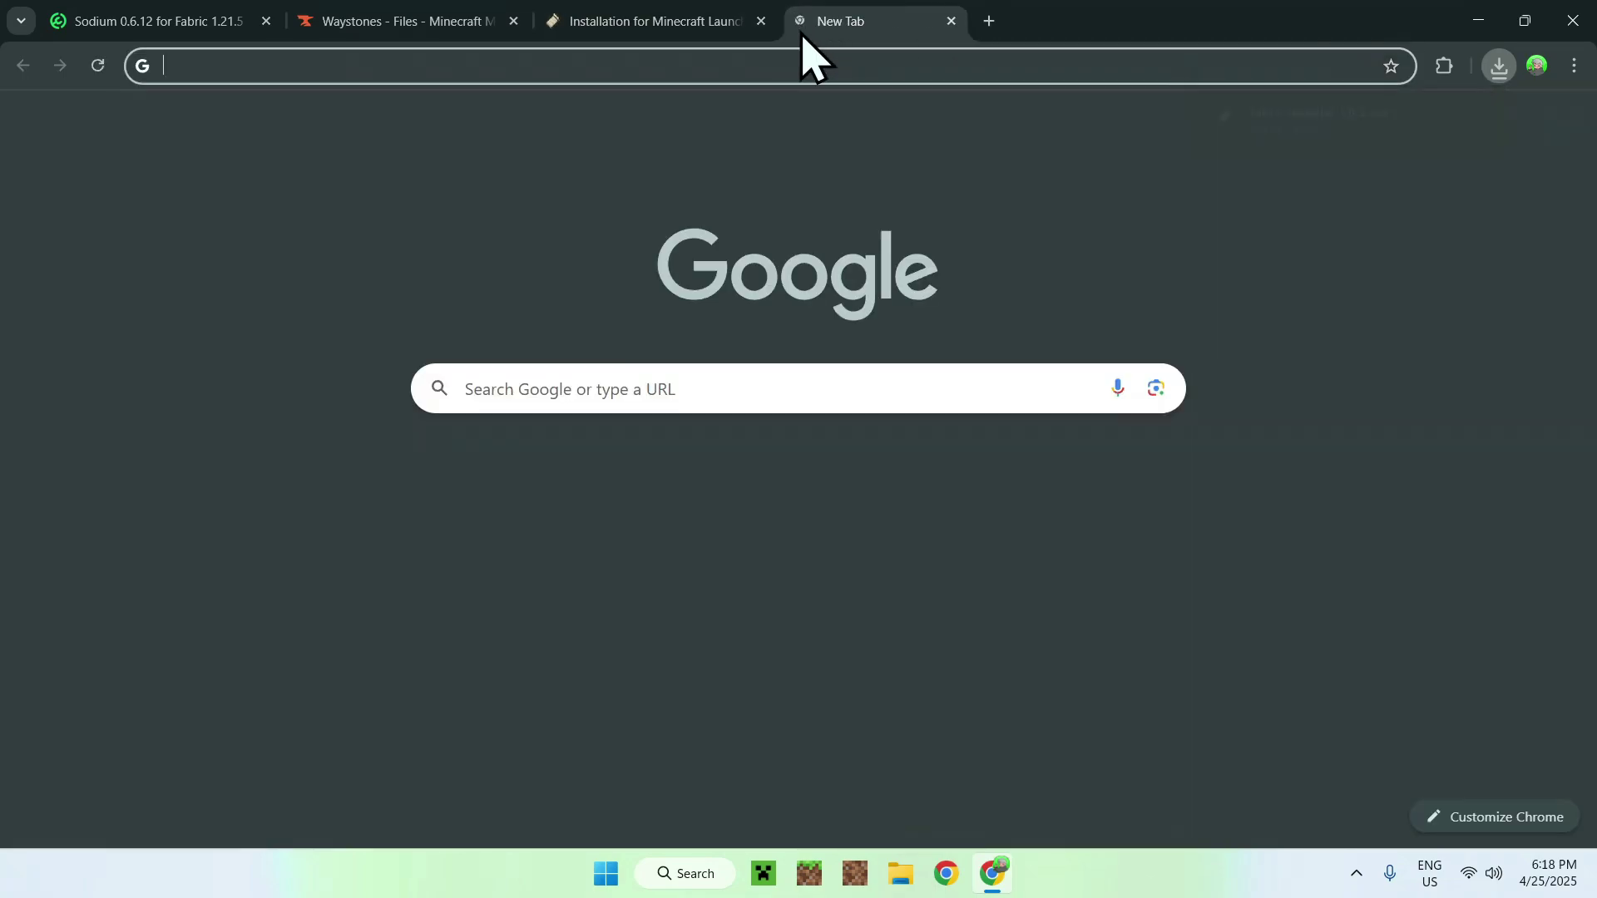
left_click(580, 387)
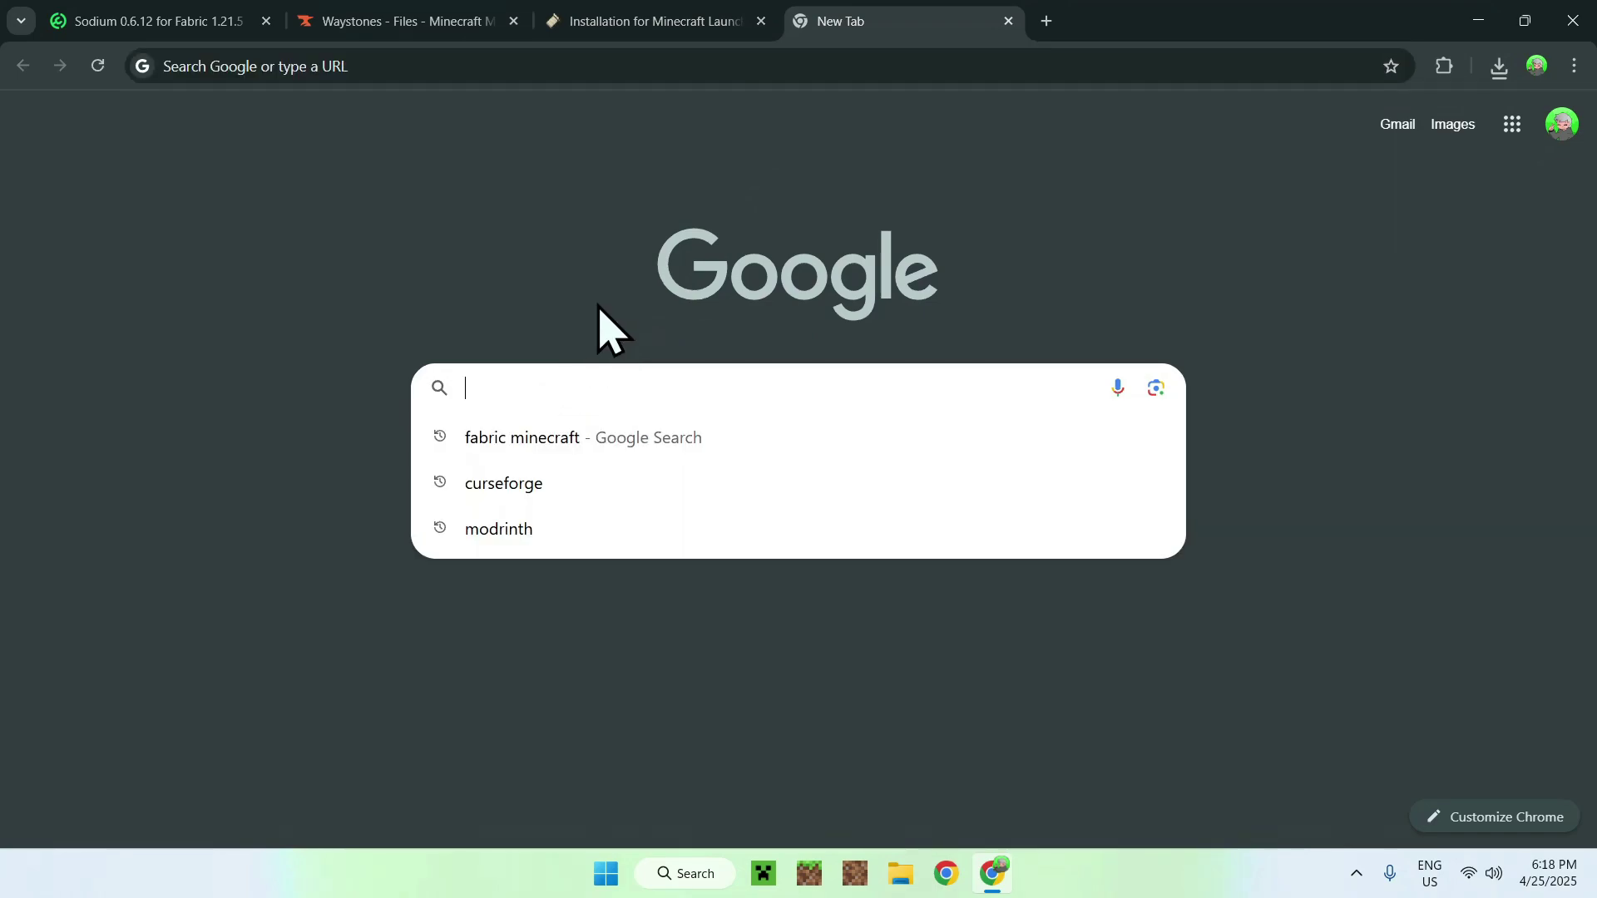
type("Forge Minecraft")
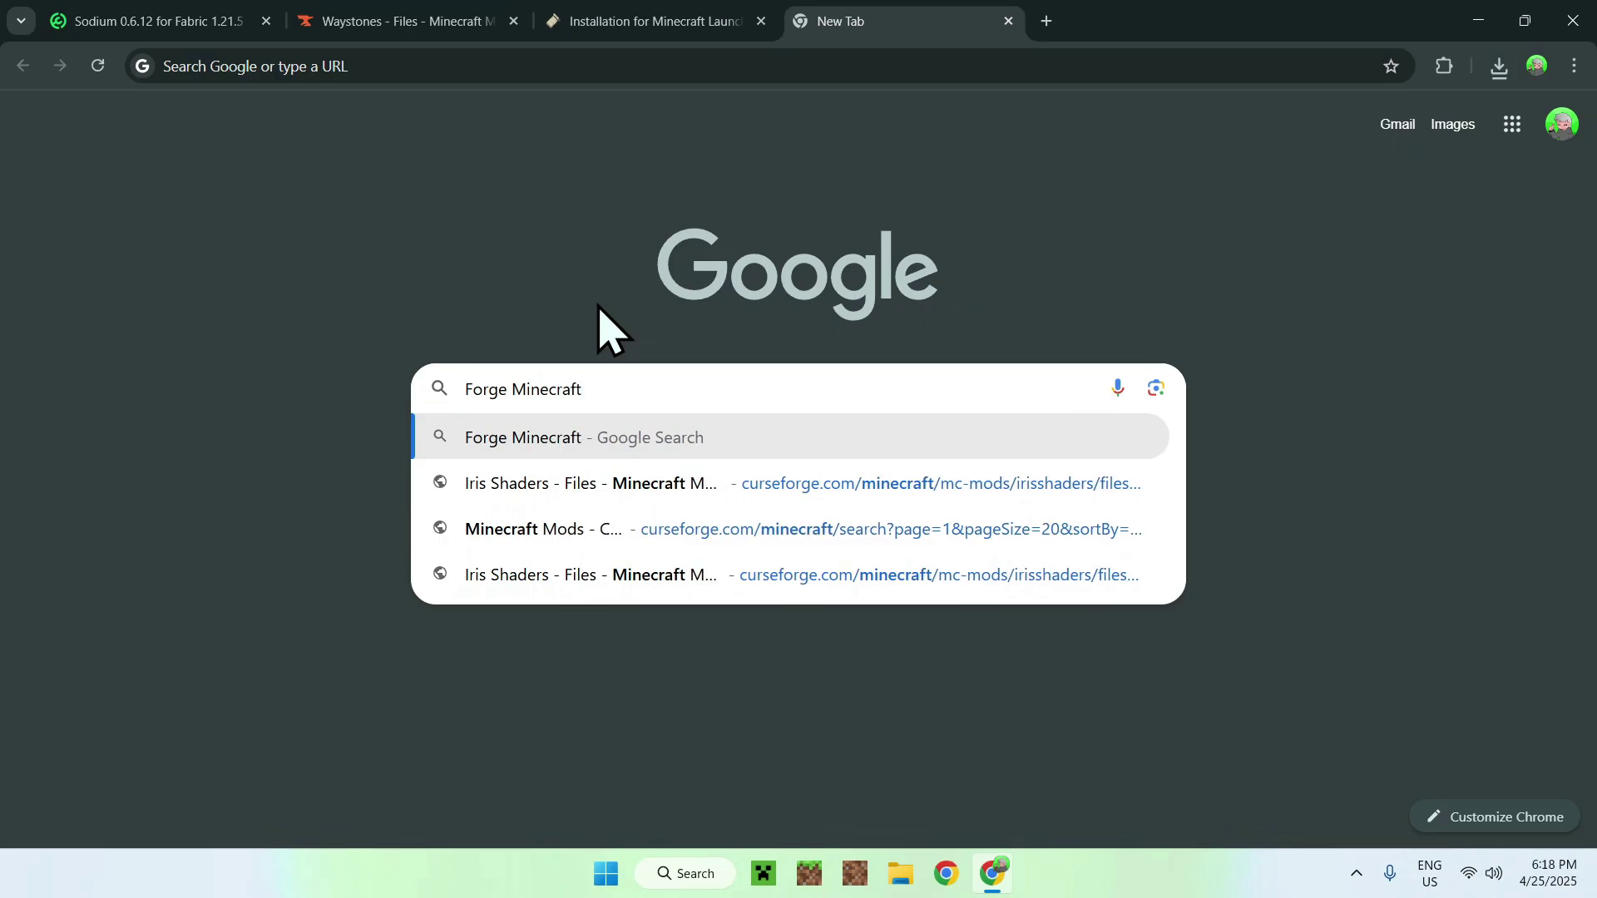
key("Return")
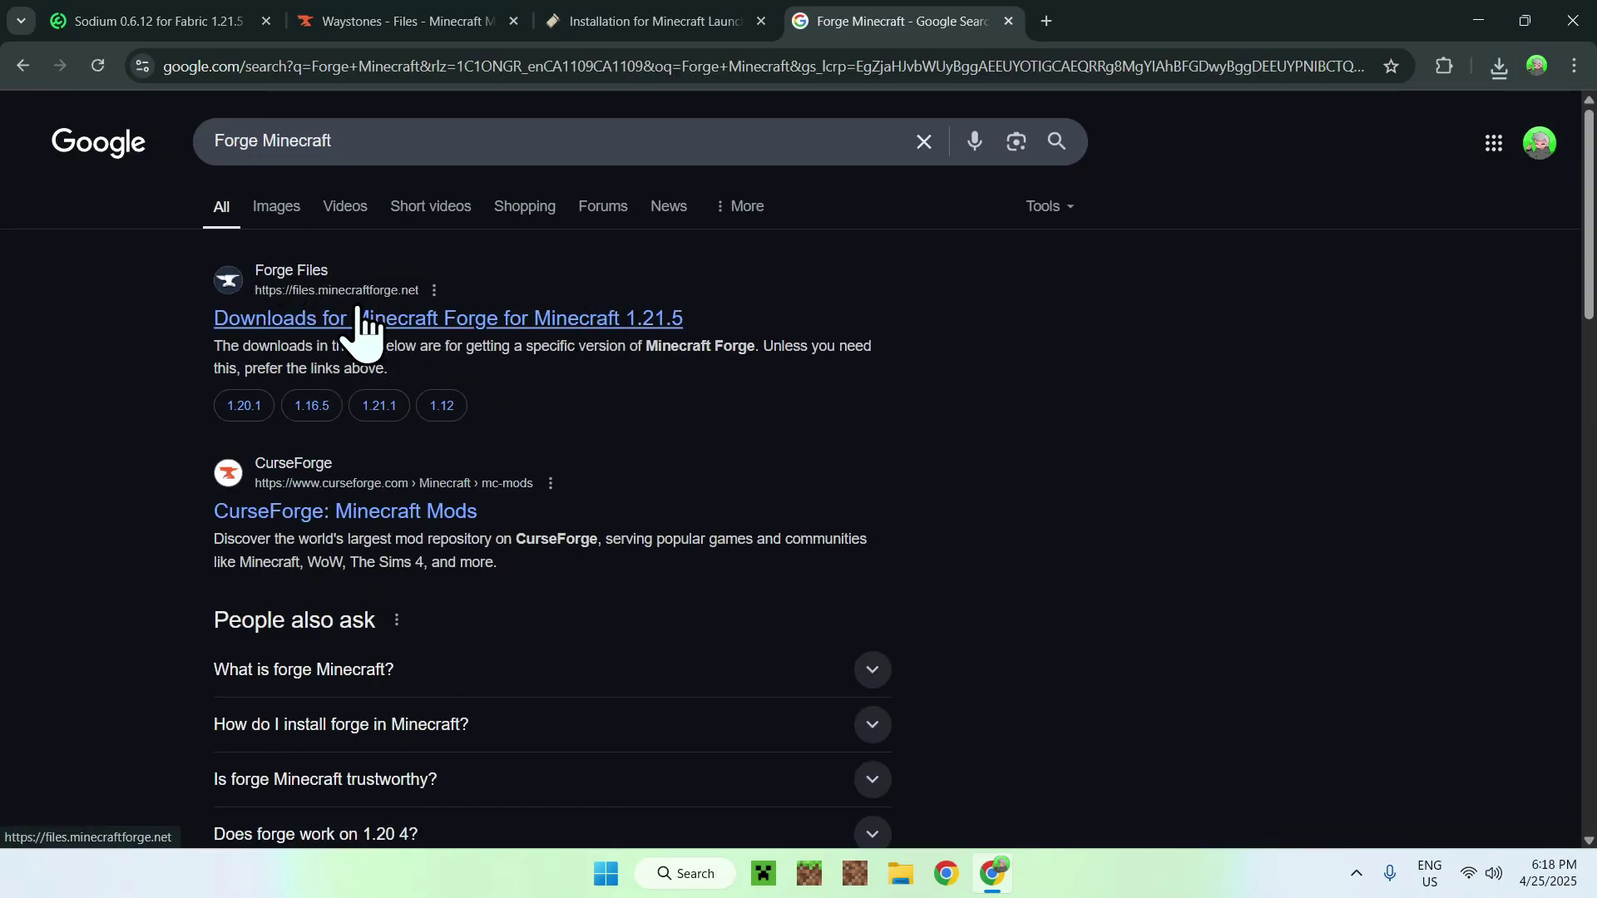
- On files.minecraftforge.net, list all Forge versions for Minecraft 1.21.4
left_click(394, 321)
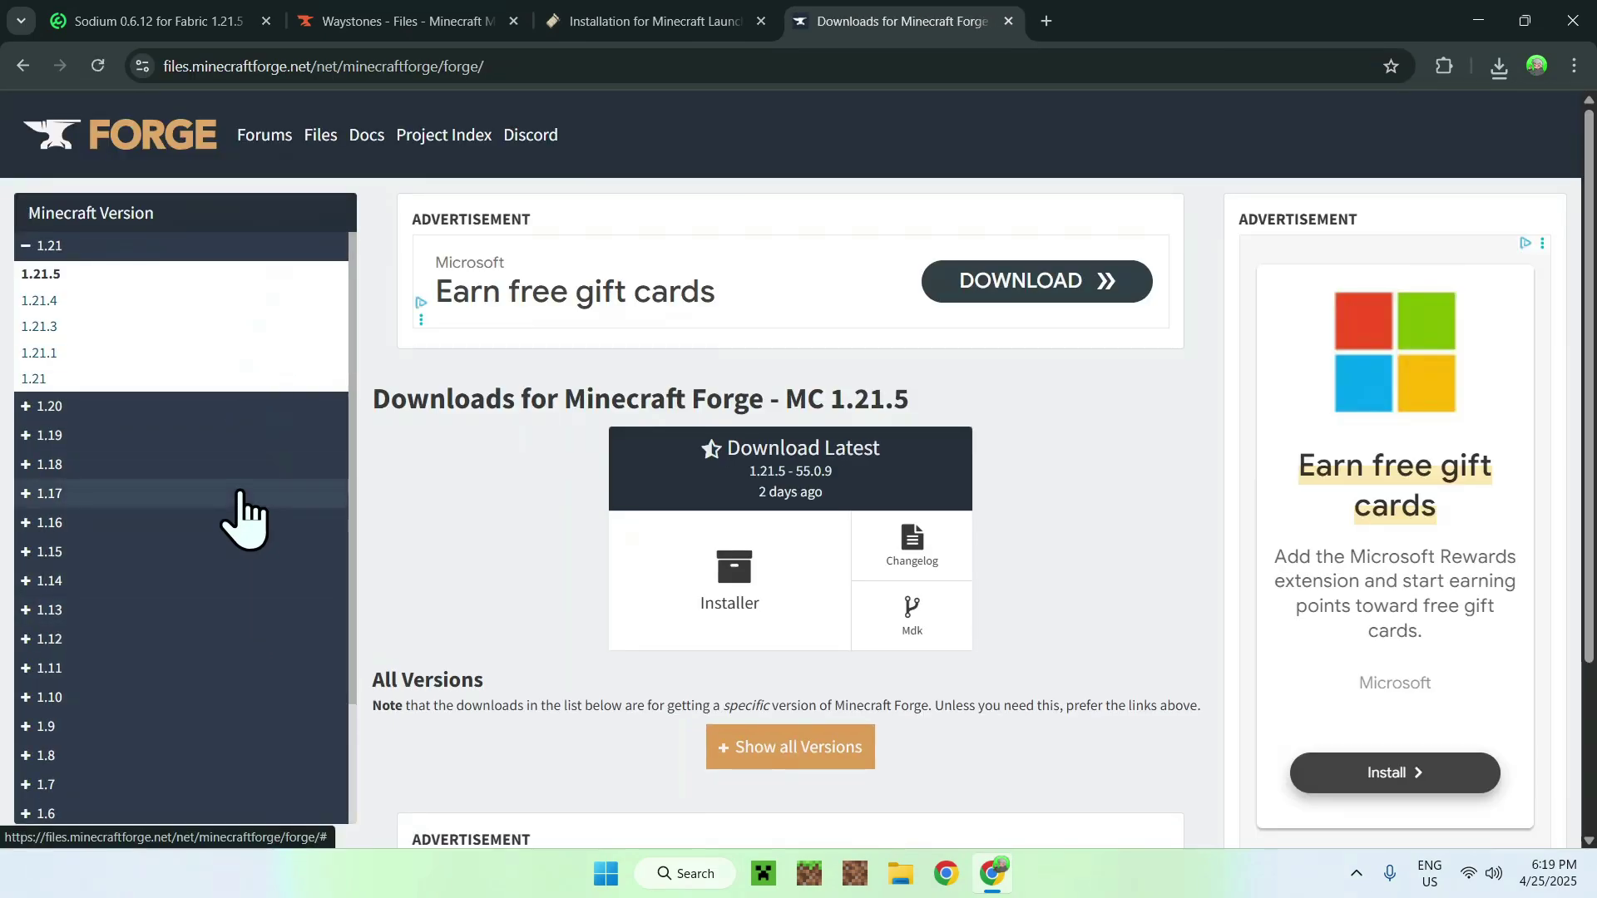
left_click(44, 302)
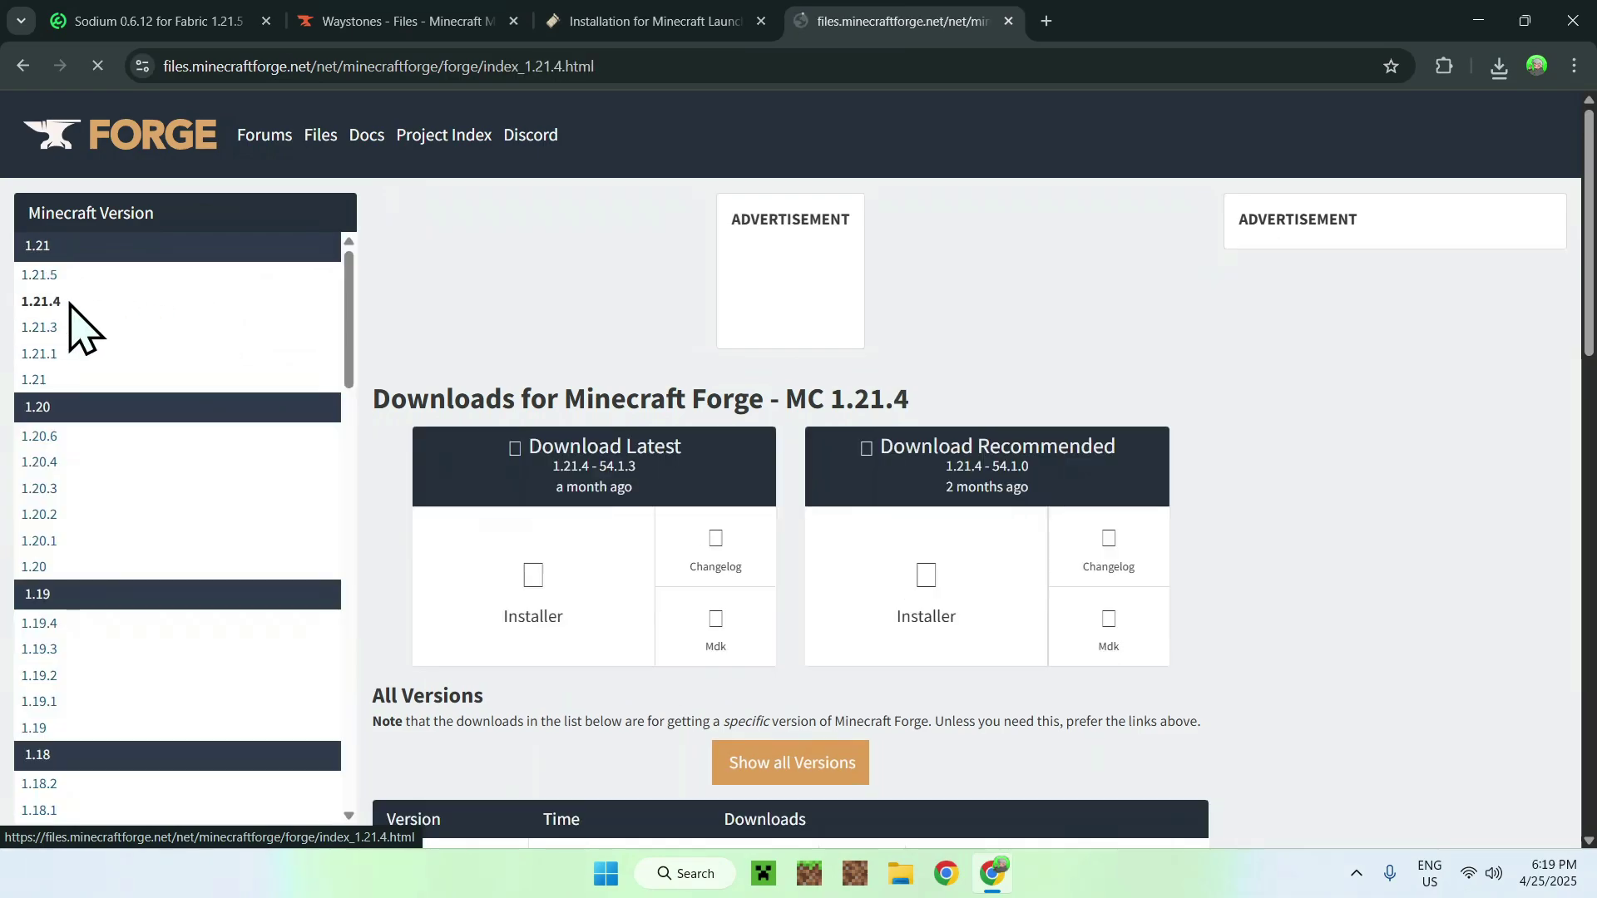
scroll(516, 458, "down", 2)
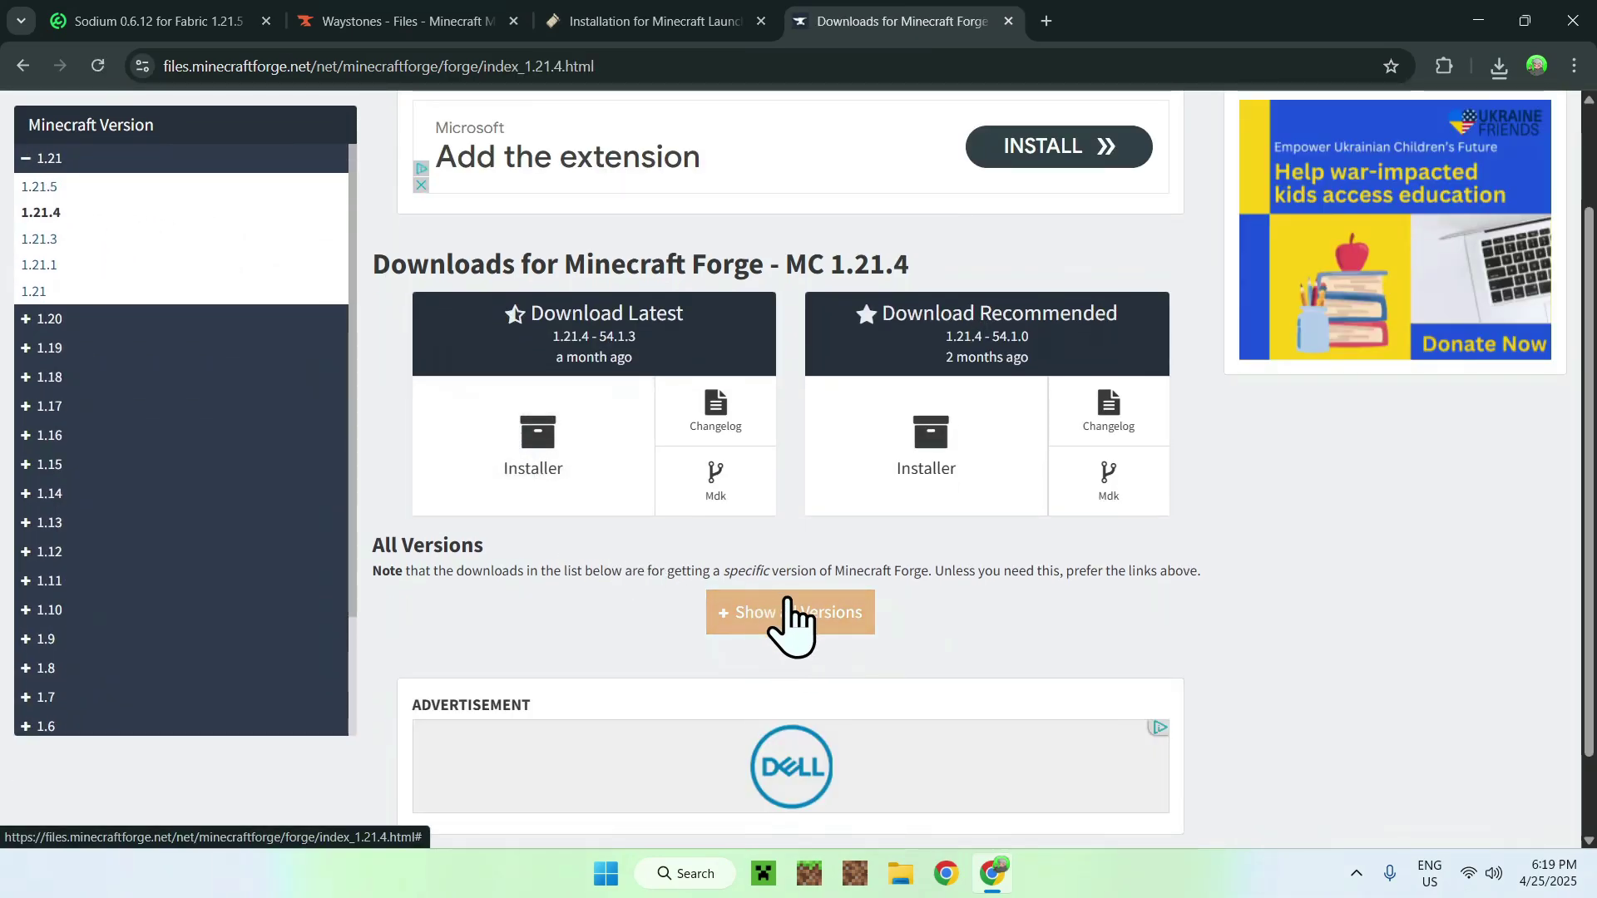
left_click(788, 620)
scroll(589, 578, "down", 1)
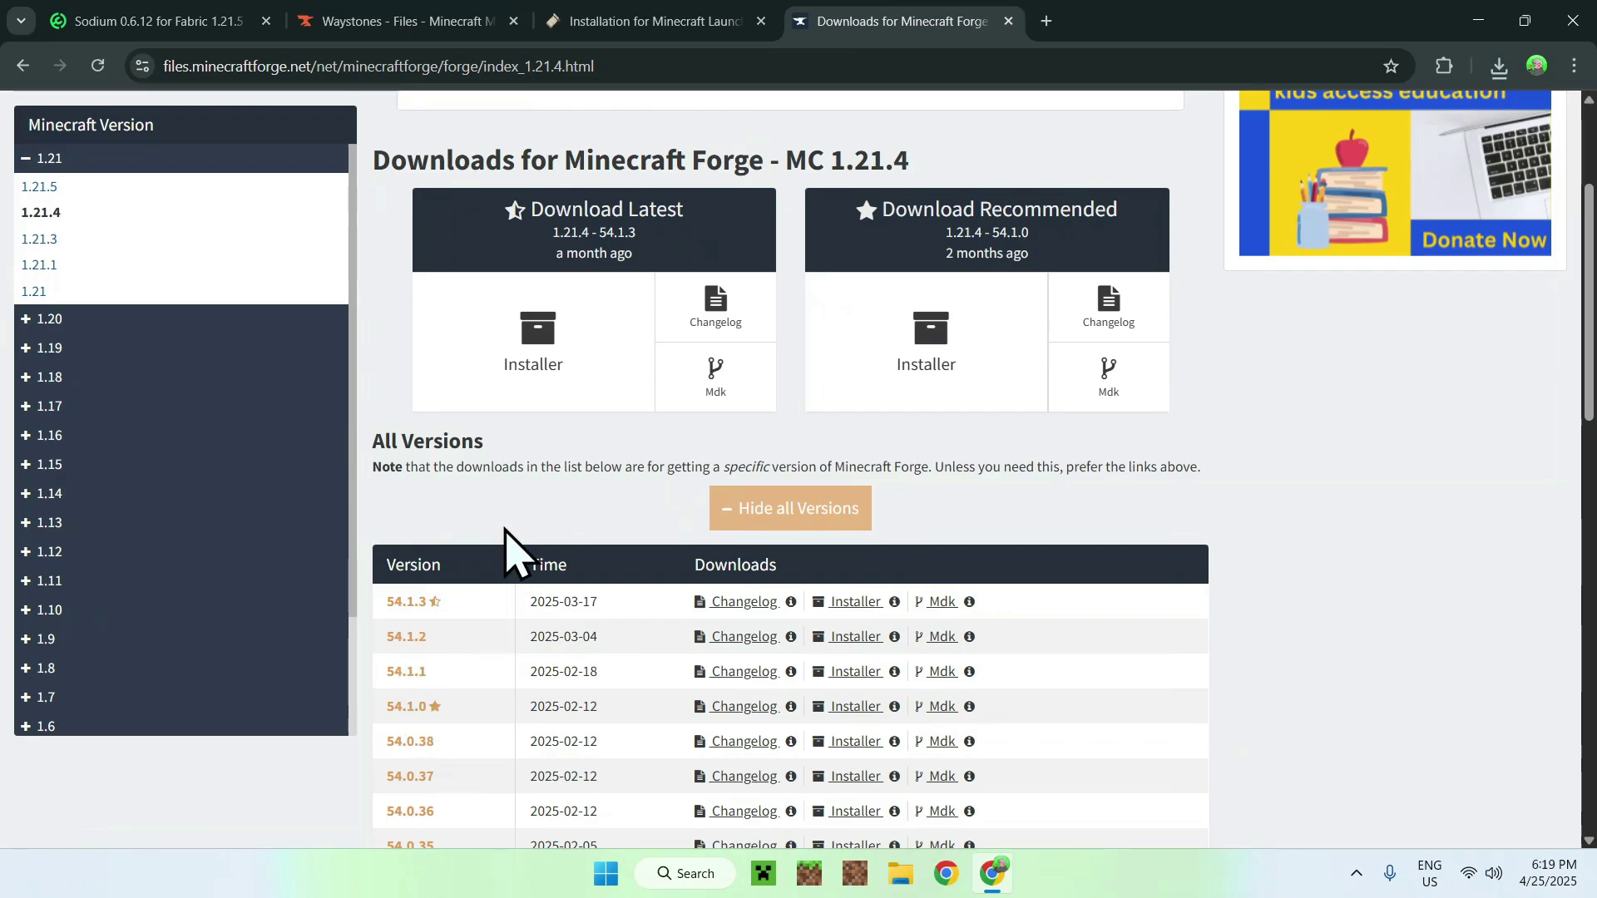
scroll(504, 531, "up", 3)
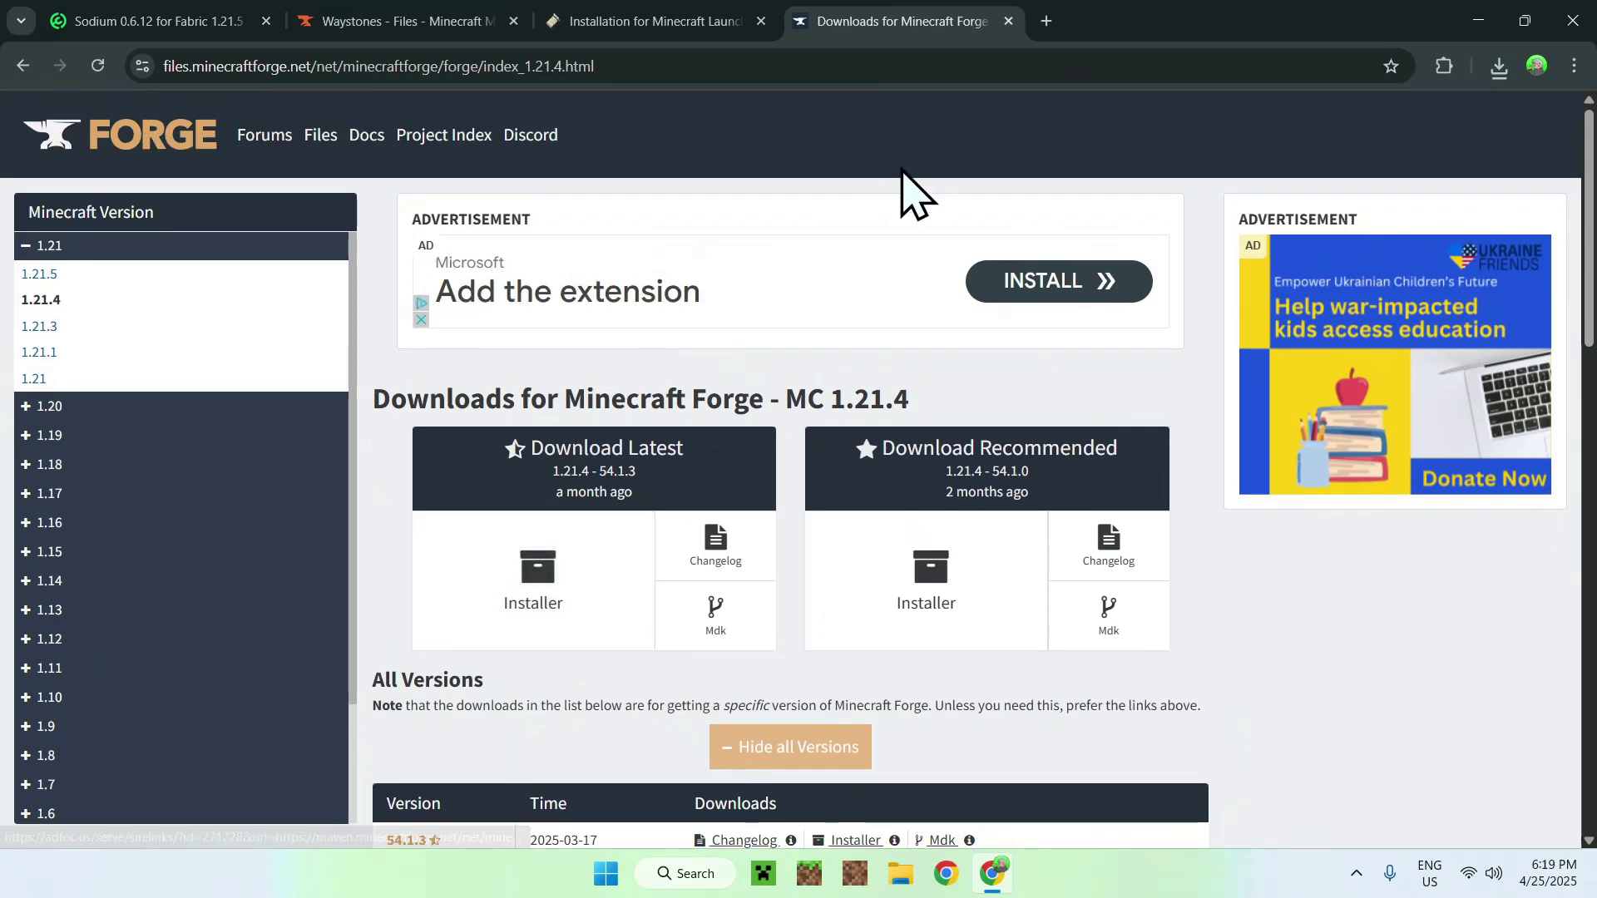
left_click(1047, 21)
- Search for NeoForge and open the neoforged.net project site
left_click(616, 384)
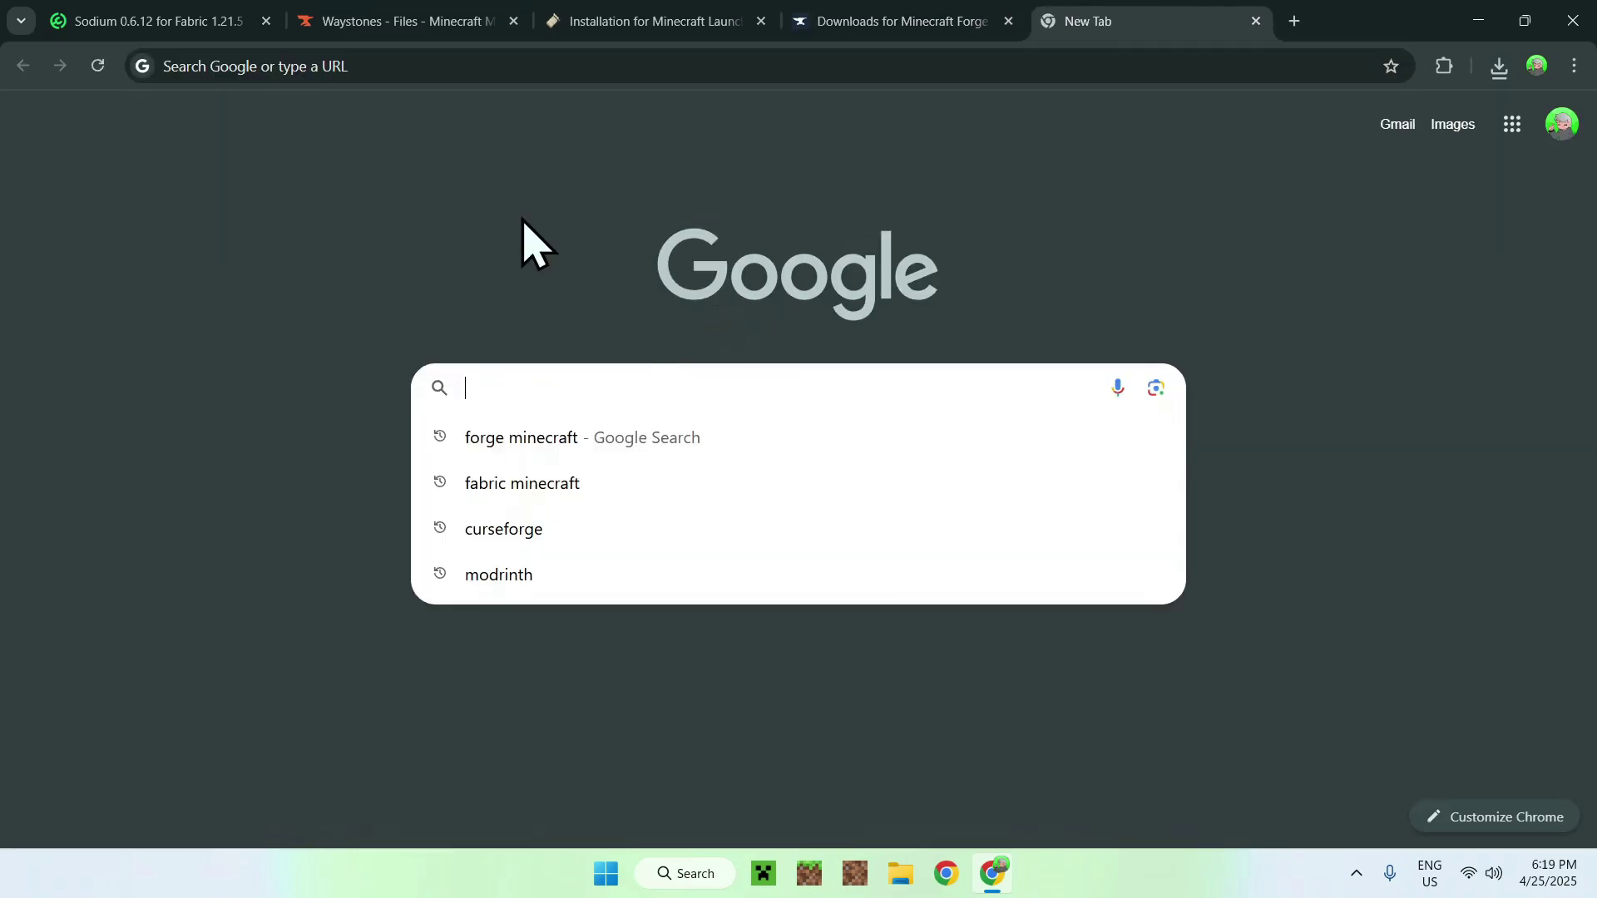
type("NeoForge")
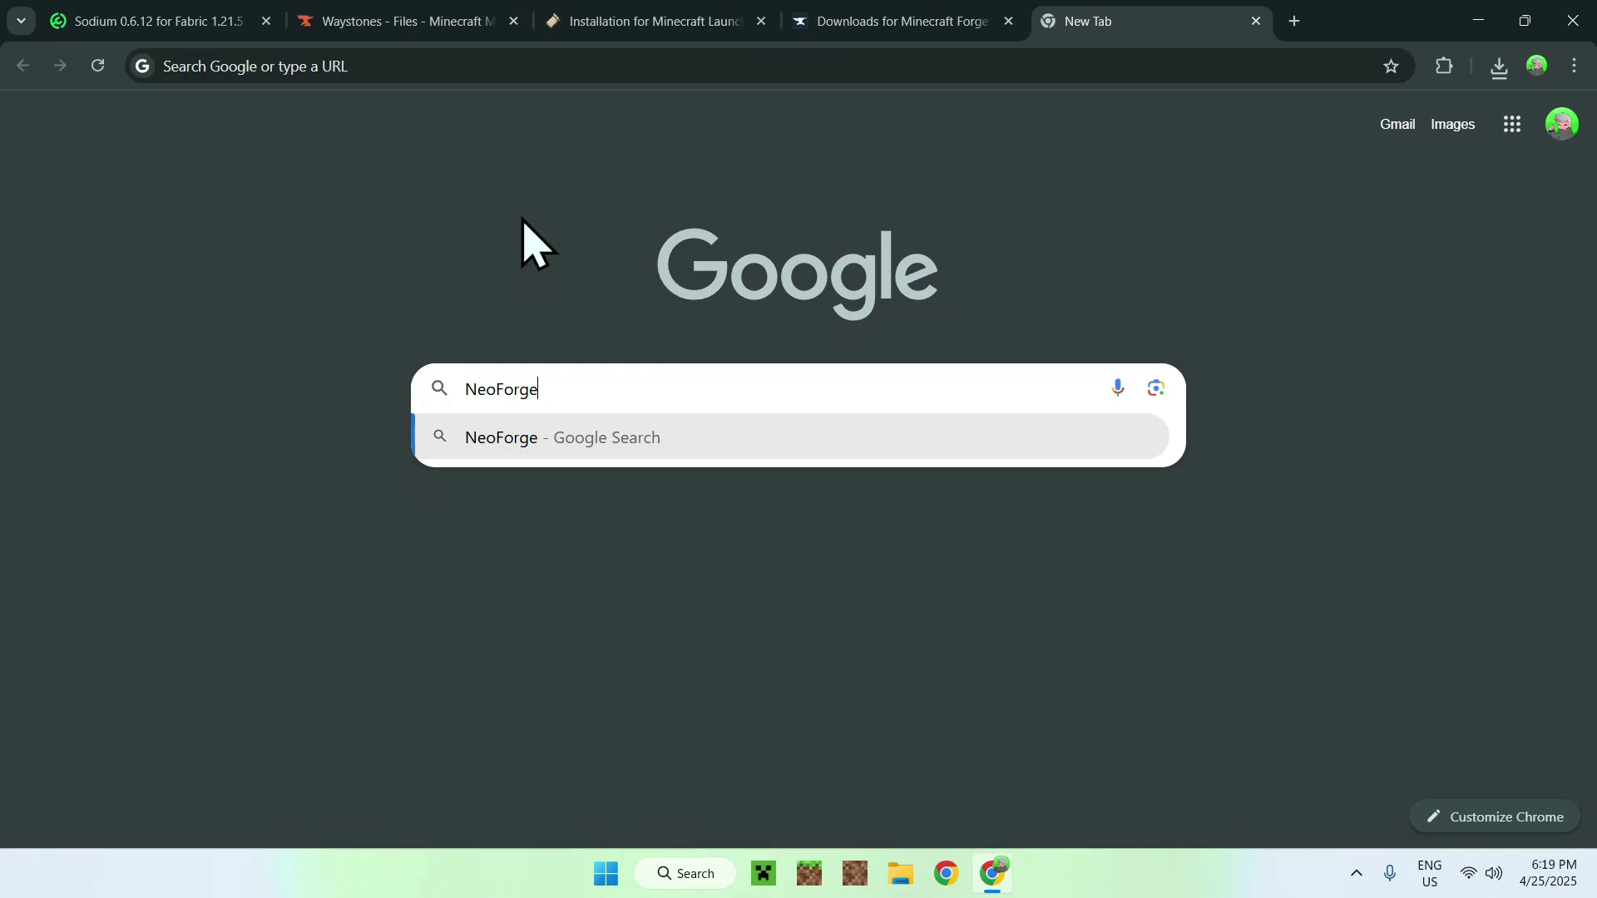
key("Return")
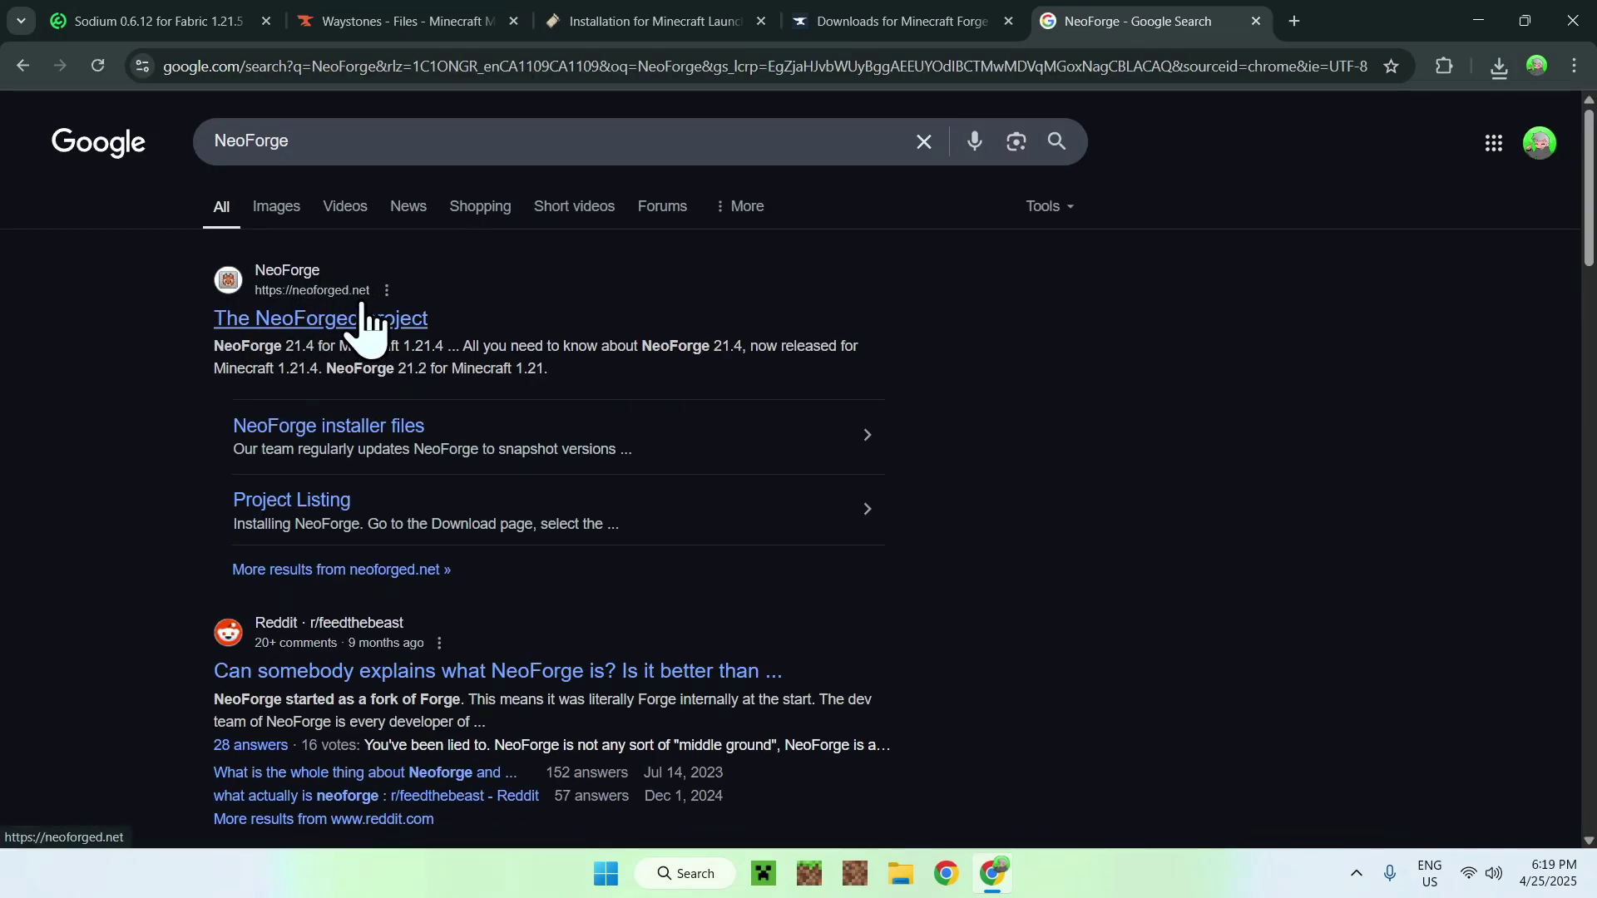
left_click(301, 323)
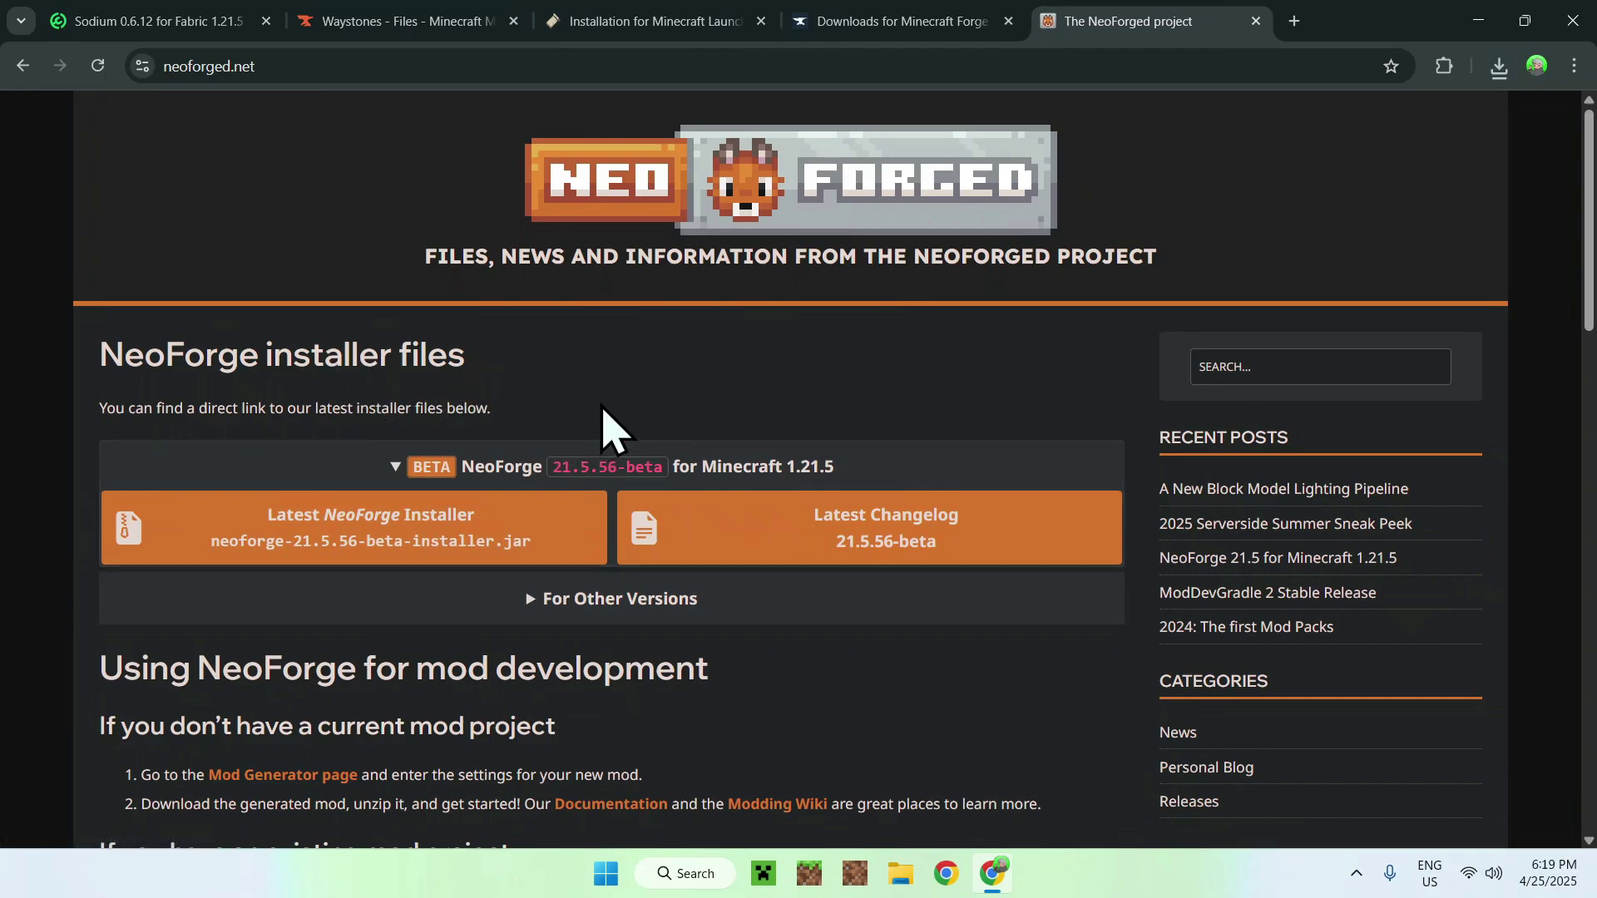
- Set the NeoForge version list to Minecraft 1.21.4, showing NeoForge 21.4.135
left_click(537, 601)
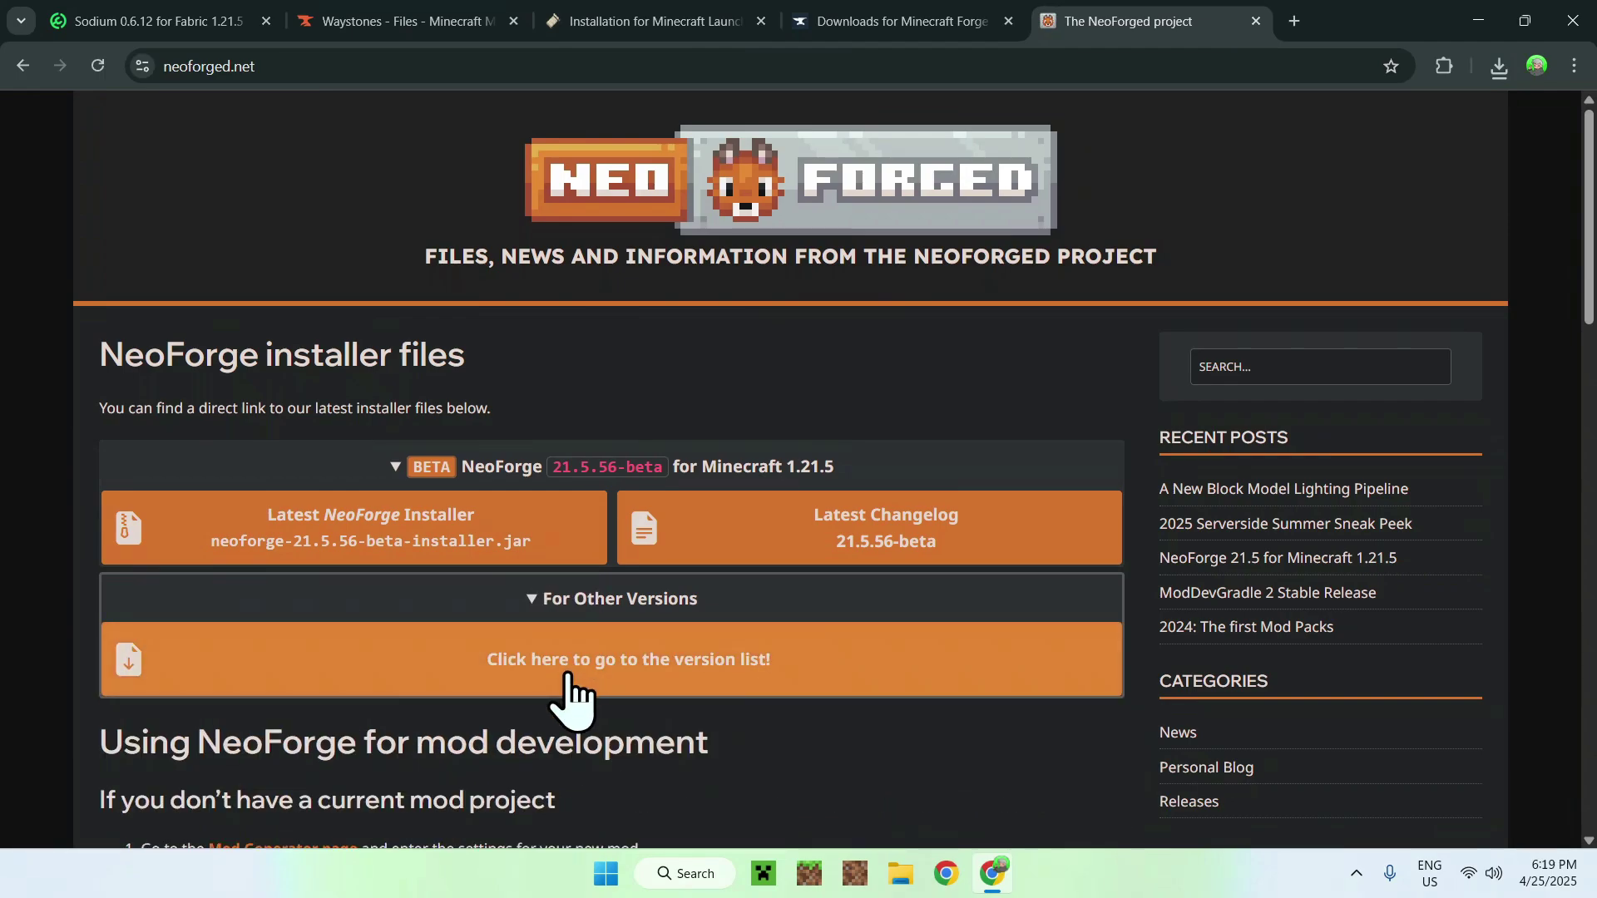
left_click(613, 663)
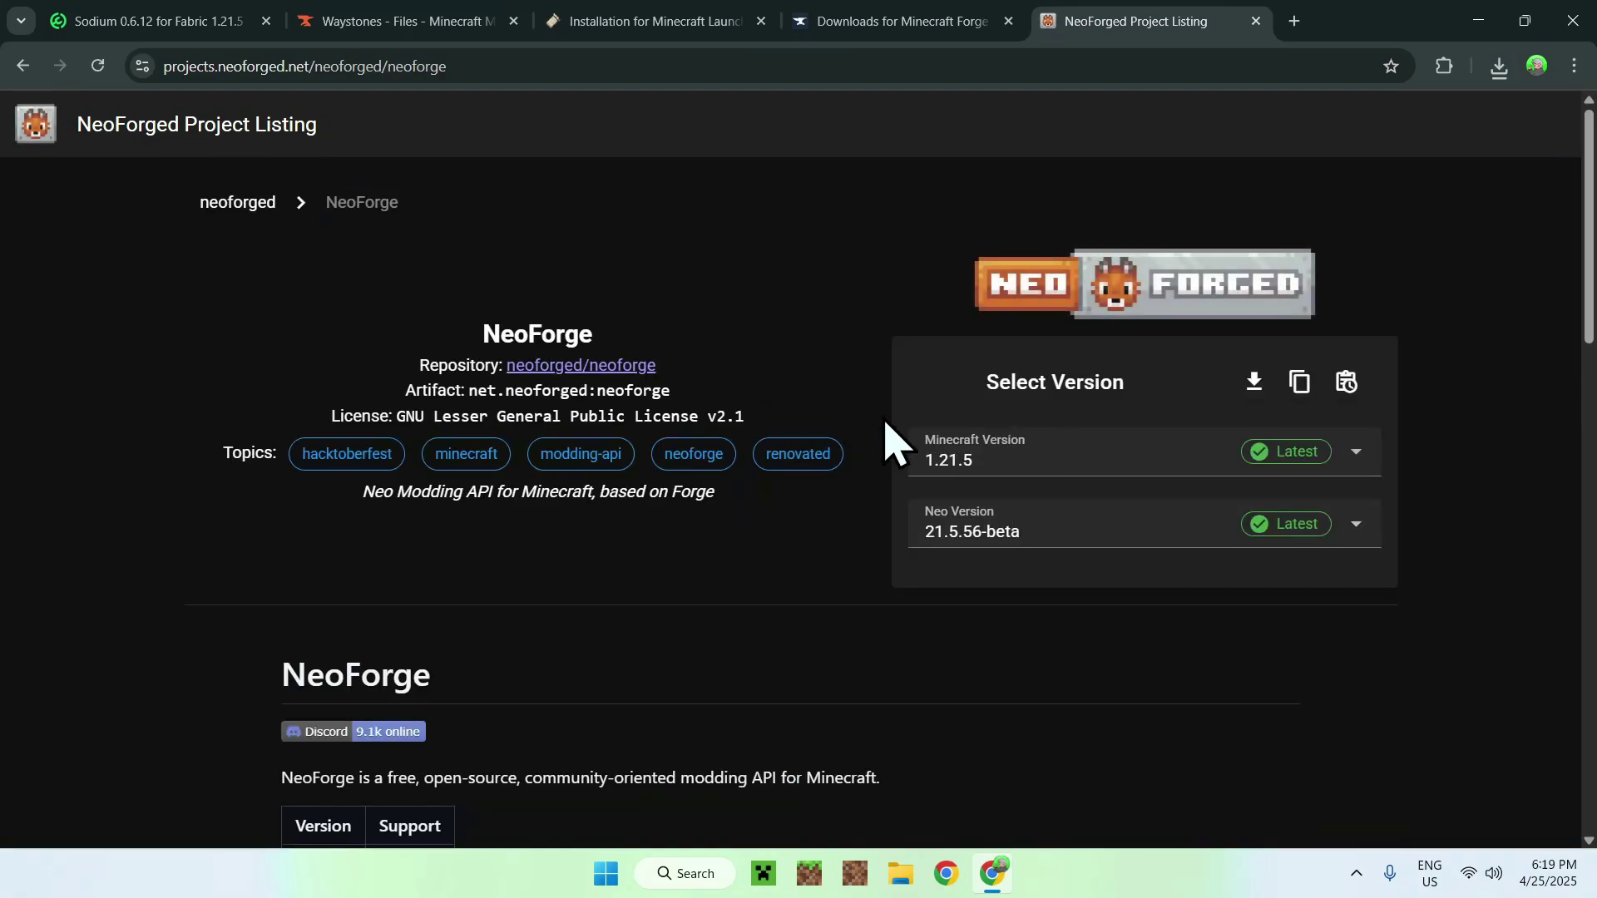
left_click(945, 462)
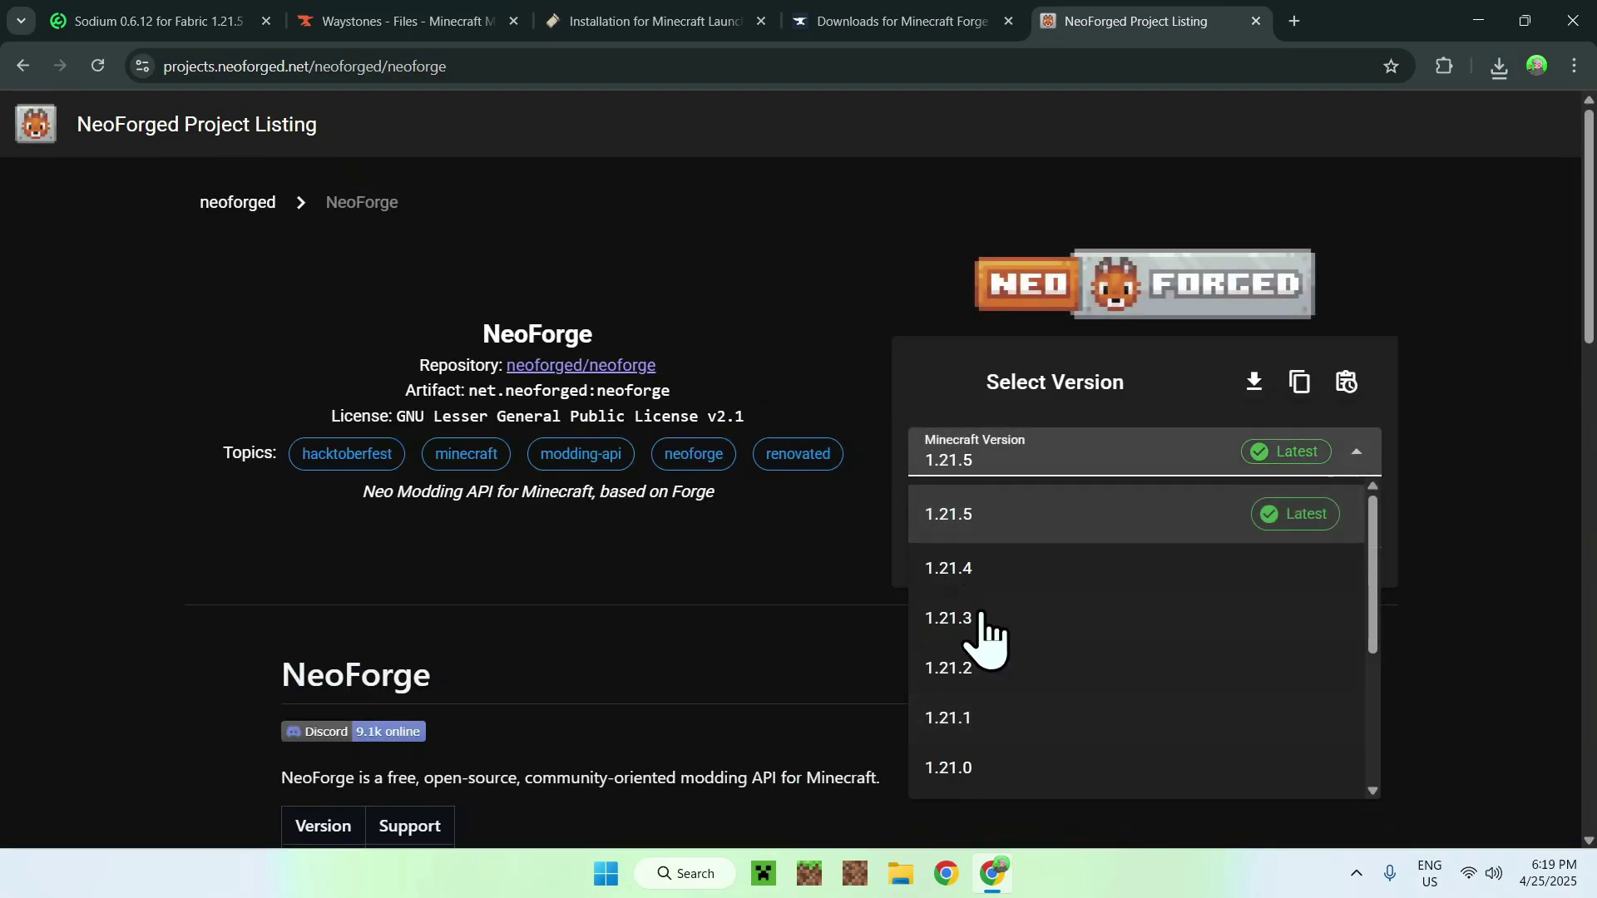
left_click(963, 574)
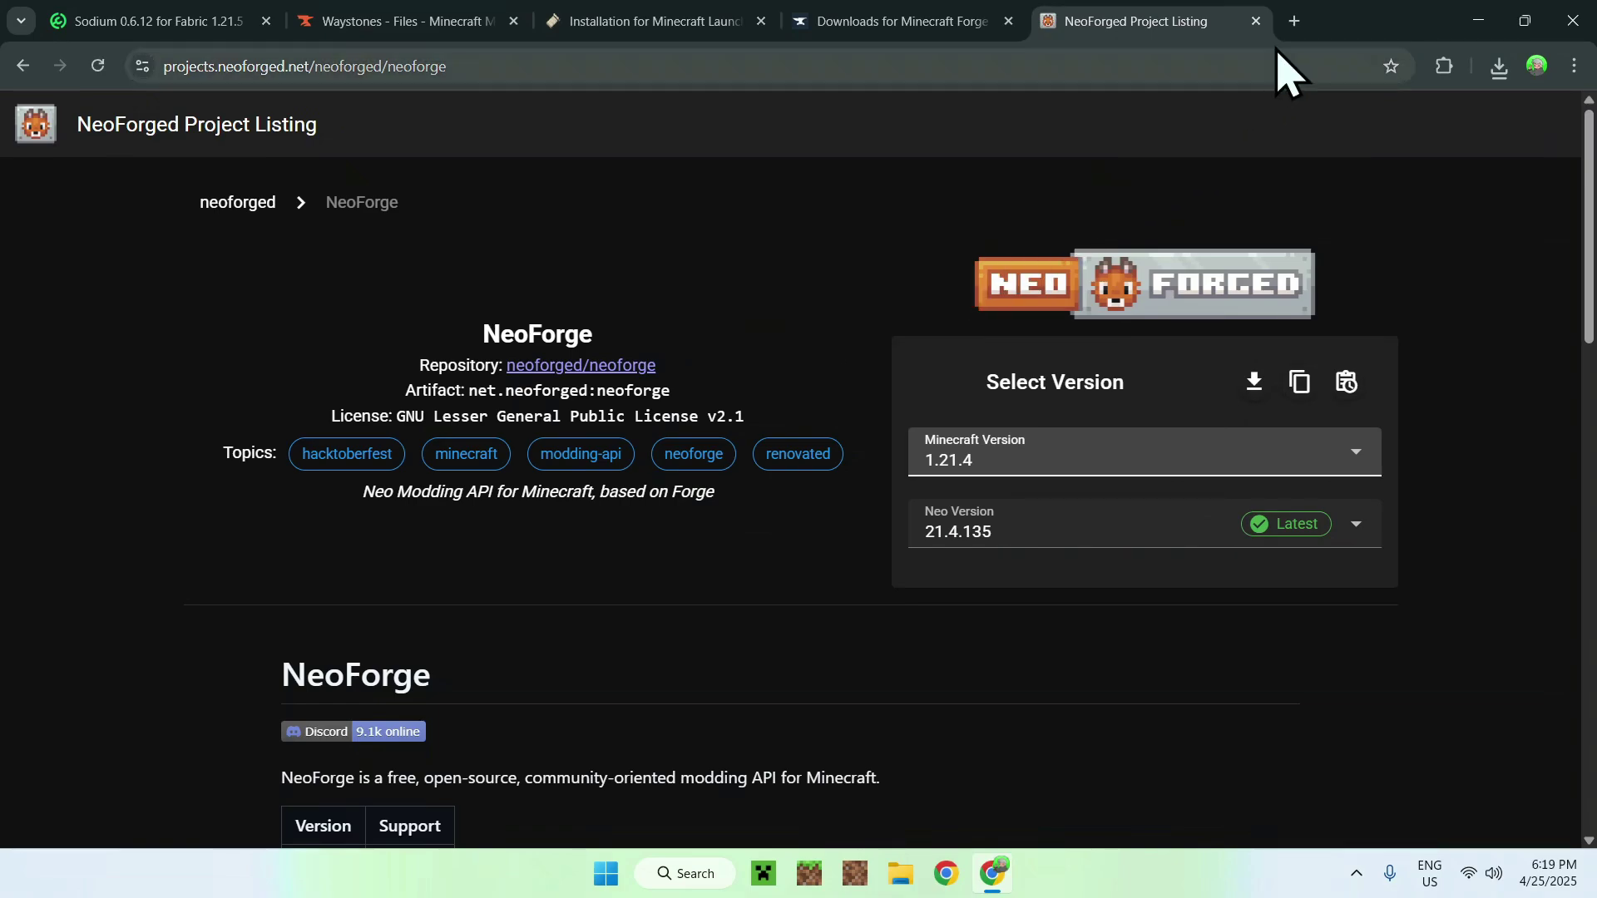
left_click(1295, 21)
- Search for QuiltMC and open the quiltmc.org website
left_click(798, 387)
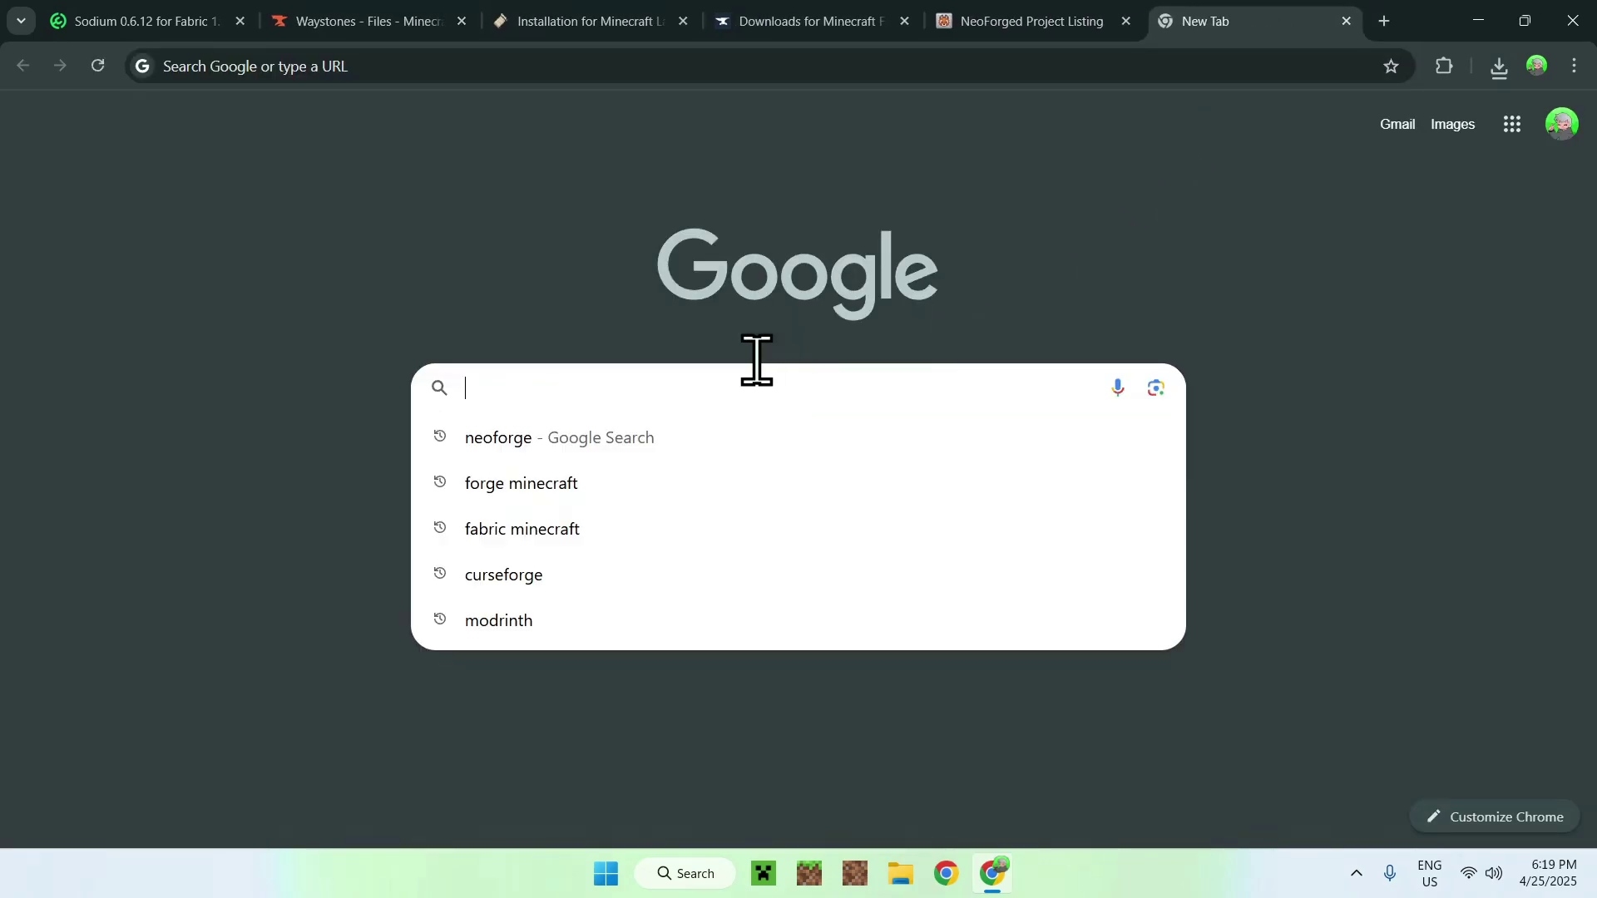
type("QuiltM")
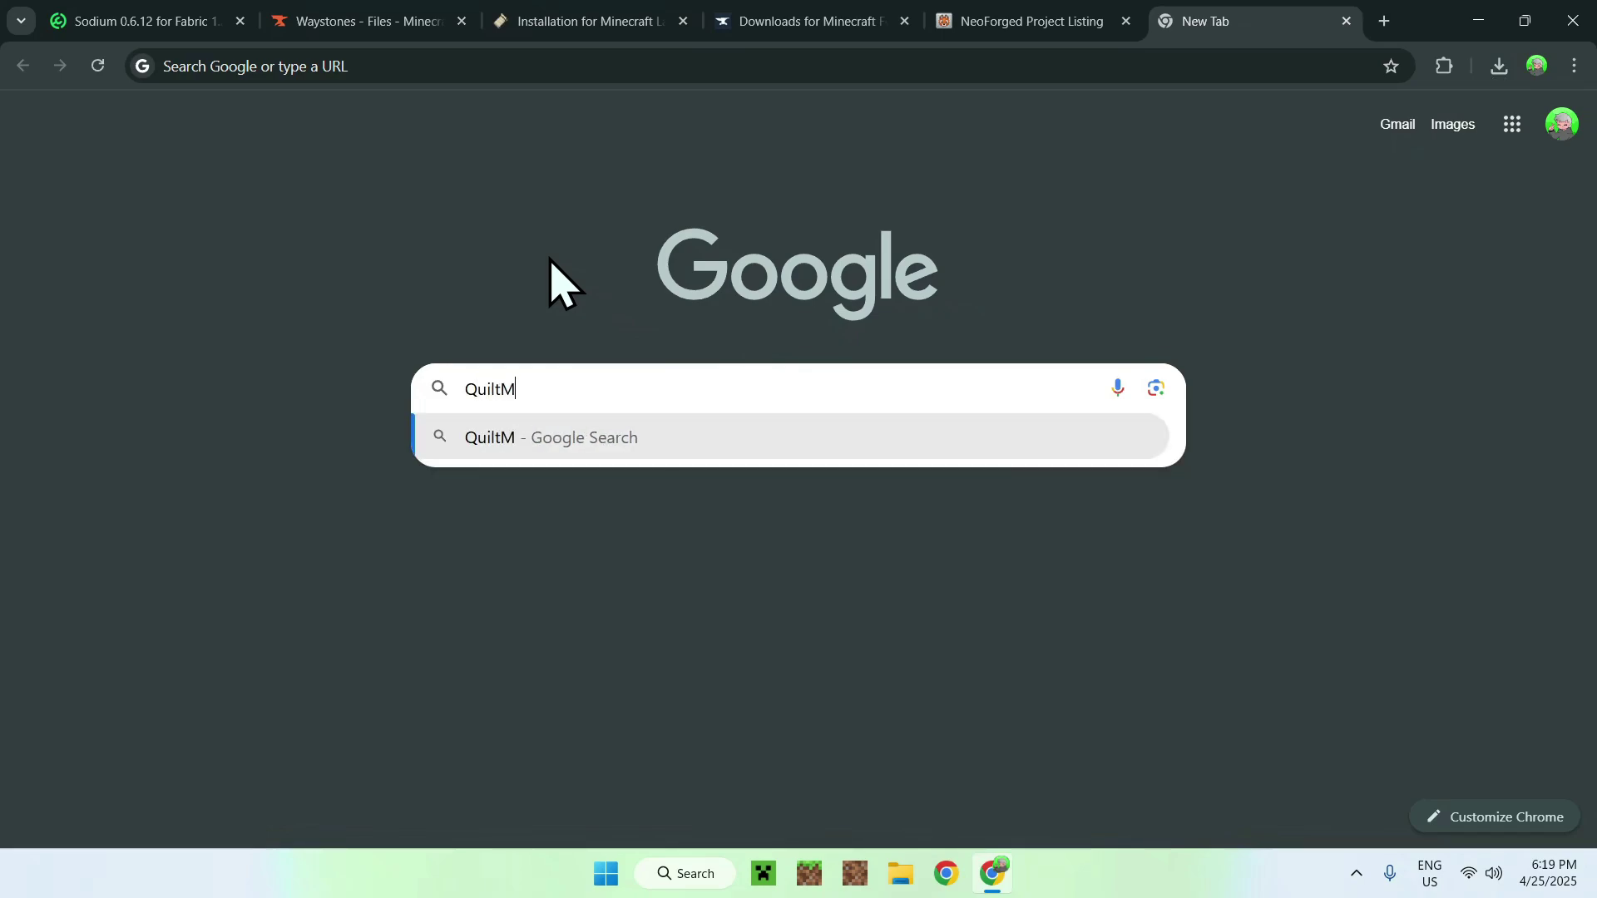
key("Return")
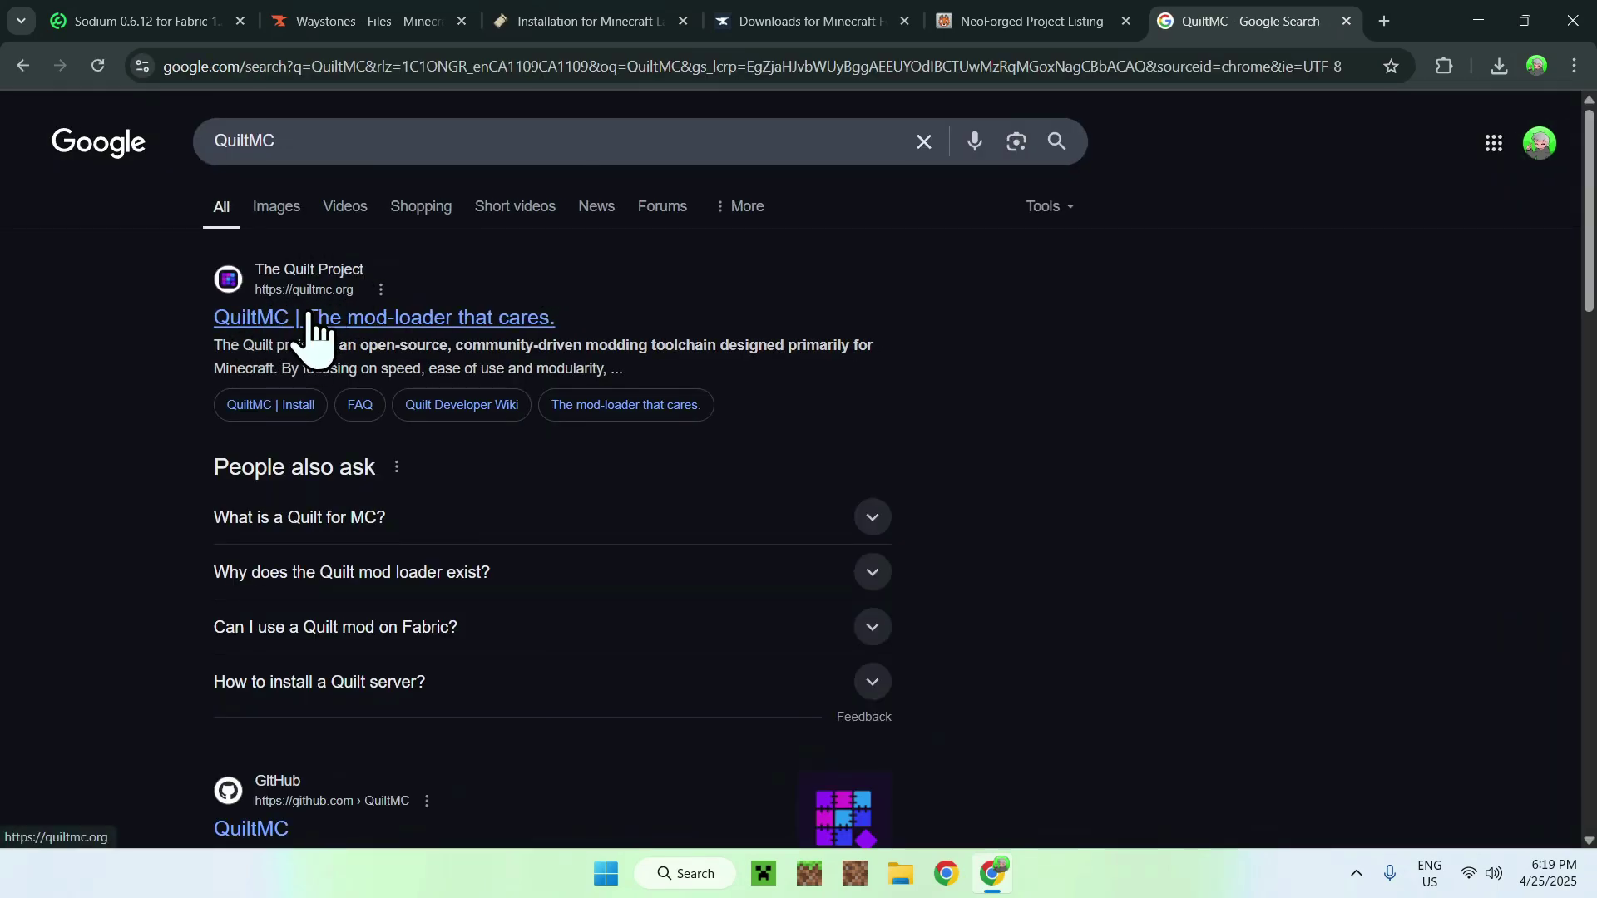
left_click(301, 320)
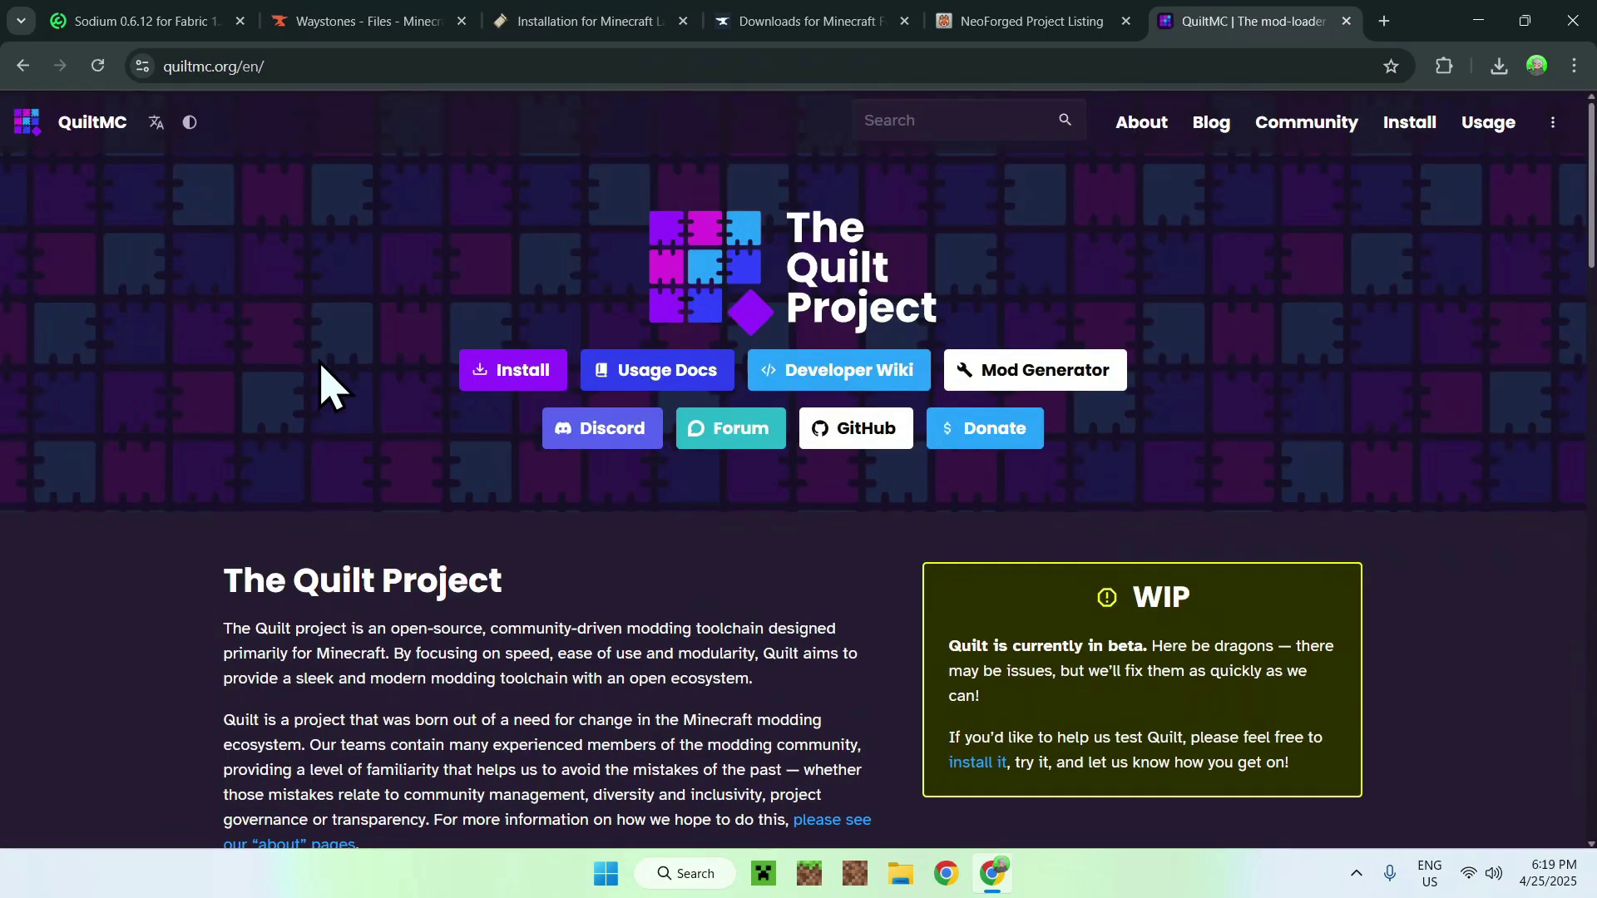
- Check the Quilt install page and recent downloads, then close Chrome
left_click(497, 381)
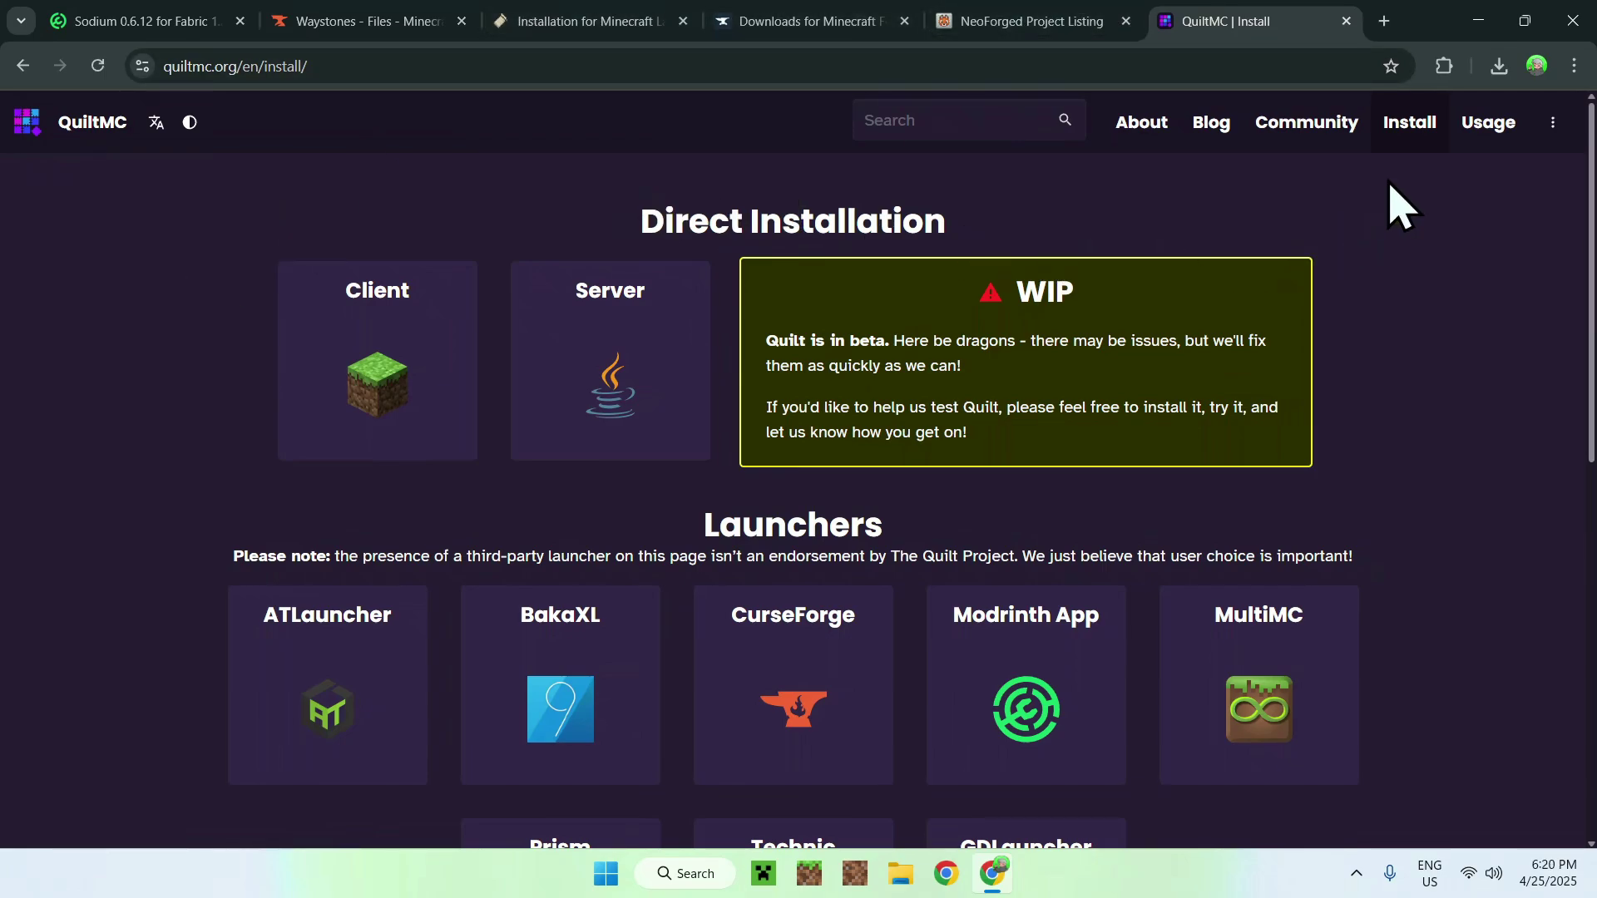
left_click(1502, 67)
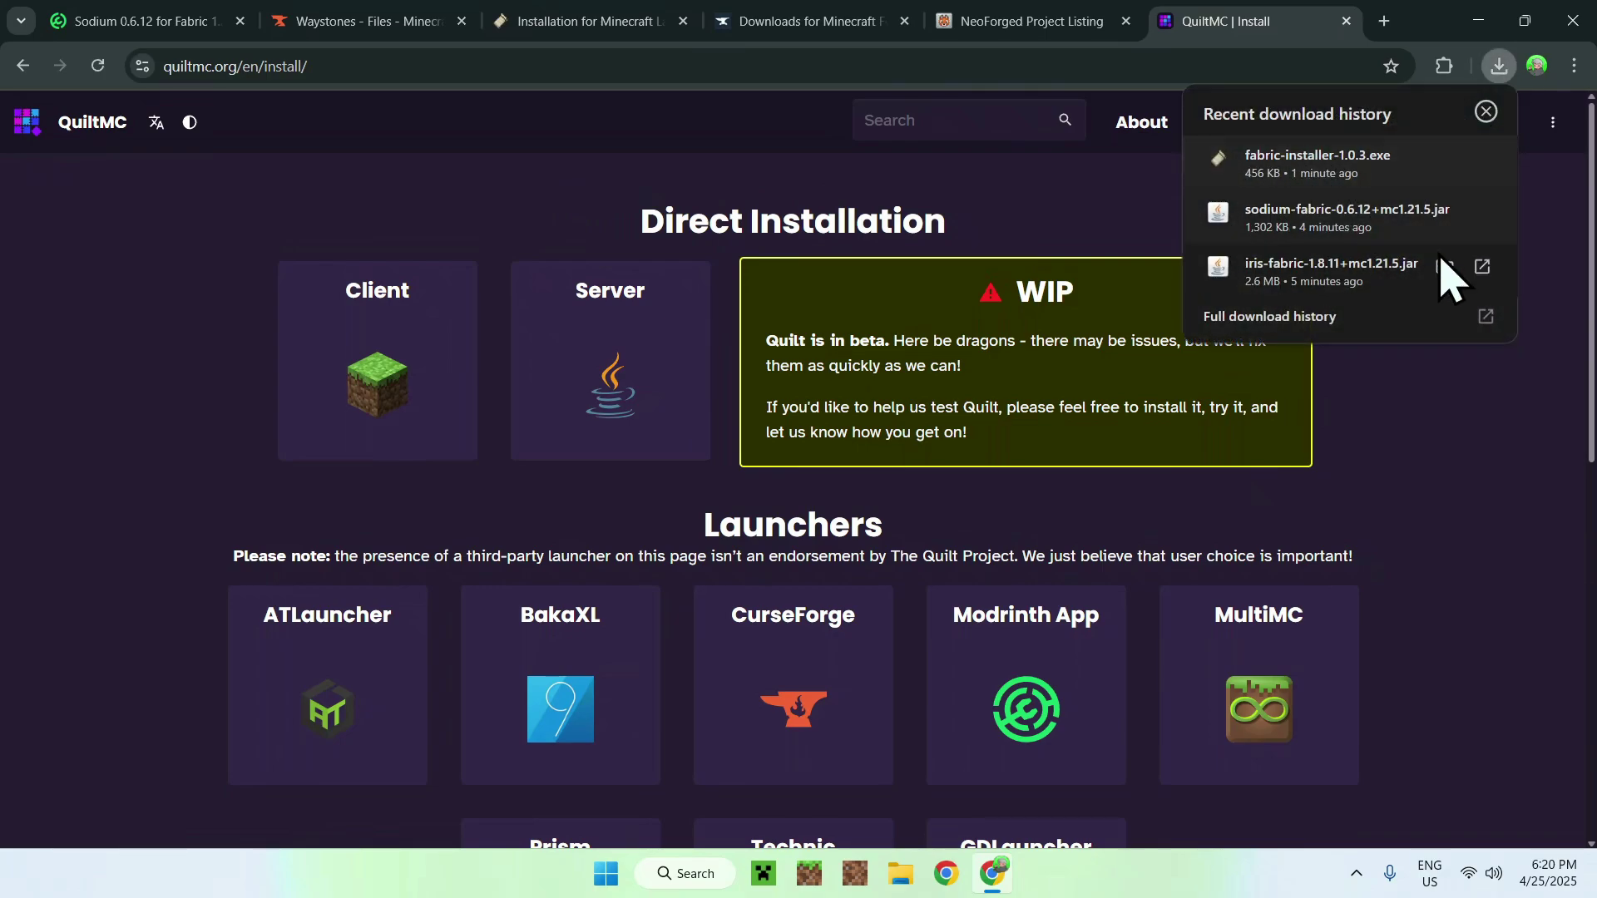
left_click(1573, 20)
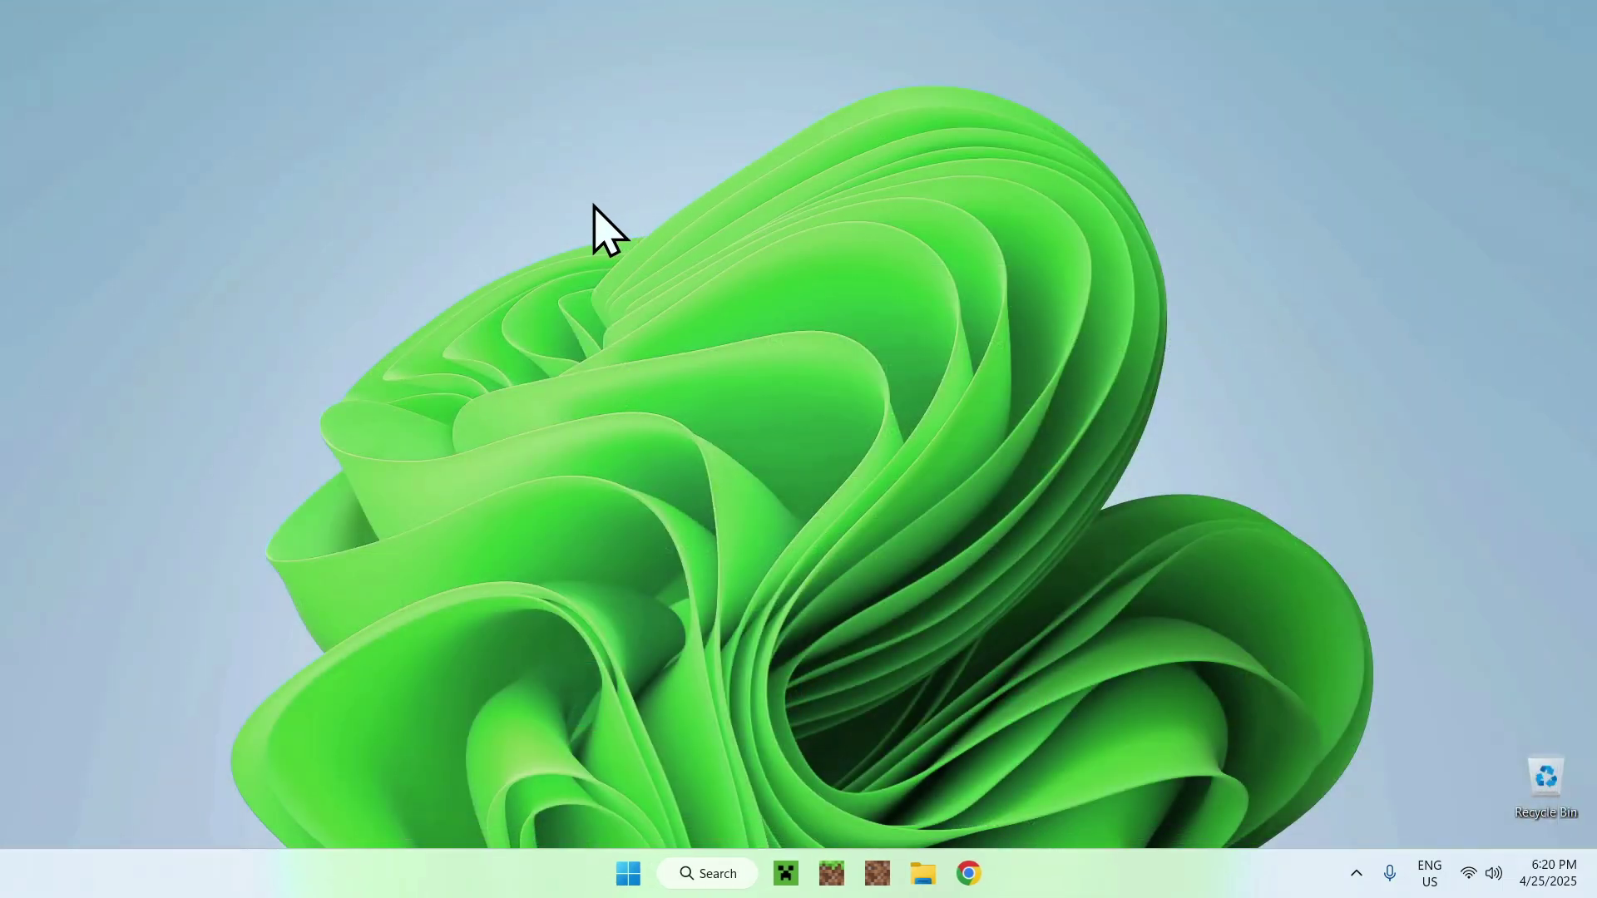
- Run fabric-installer-1.0.3.exe from the Downloads folder
left_click(922, 872)
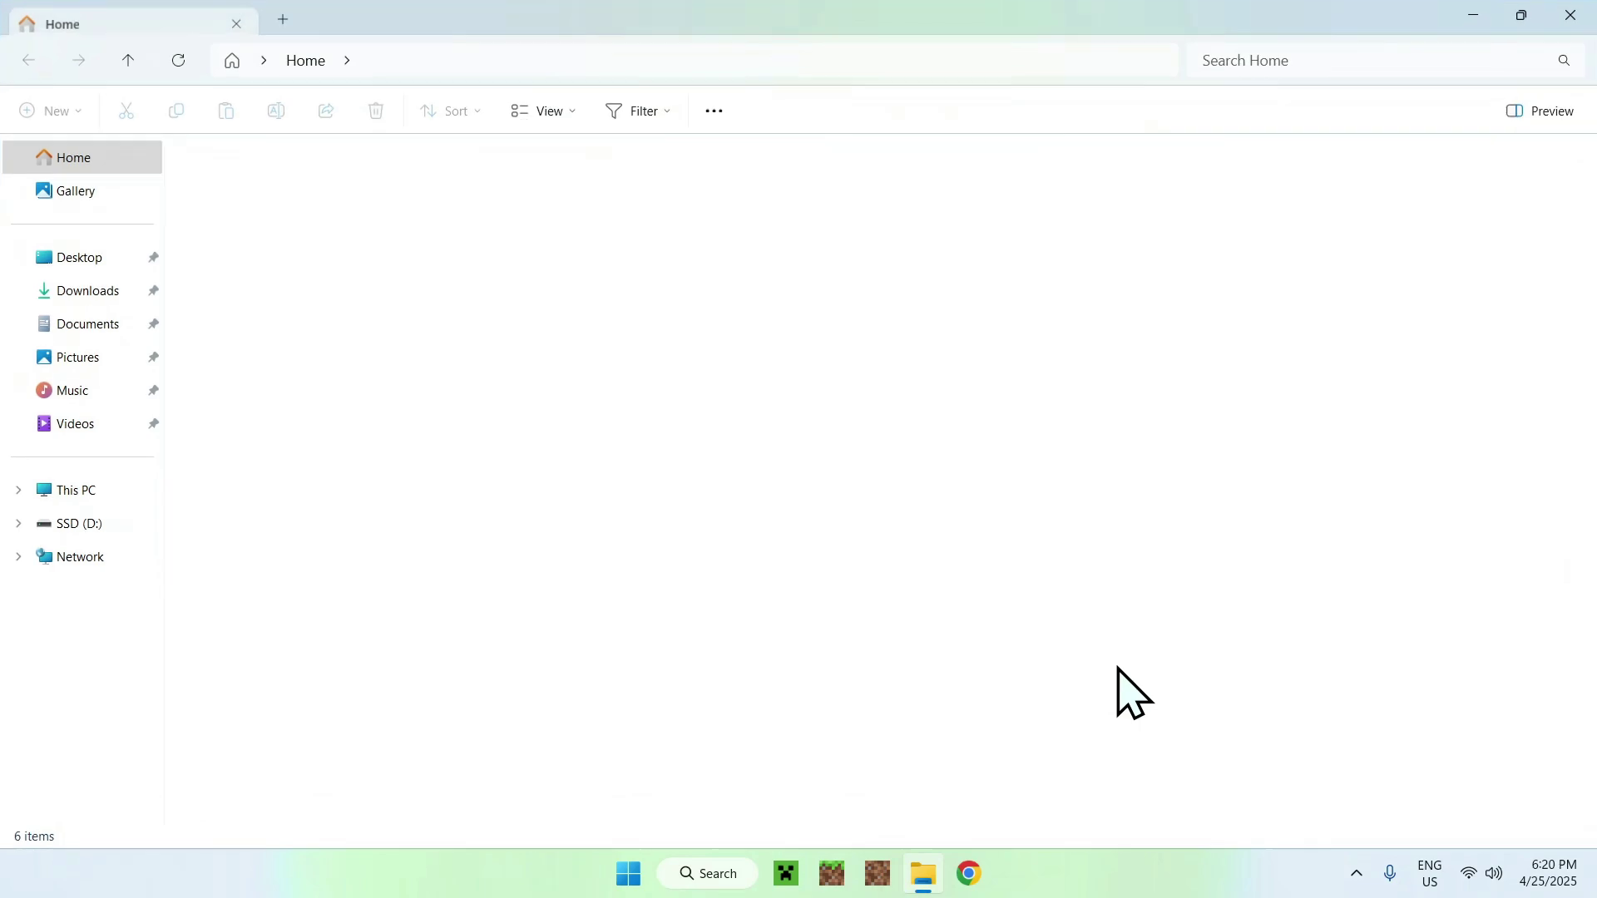
left_click(98, 296)
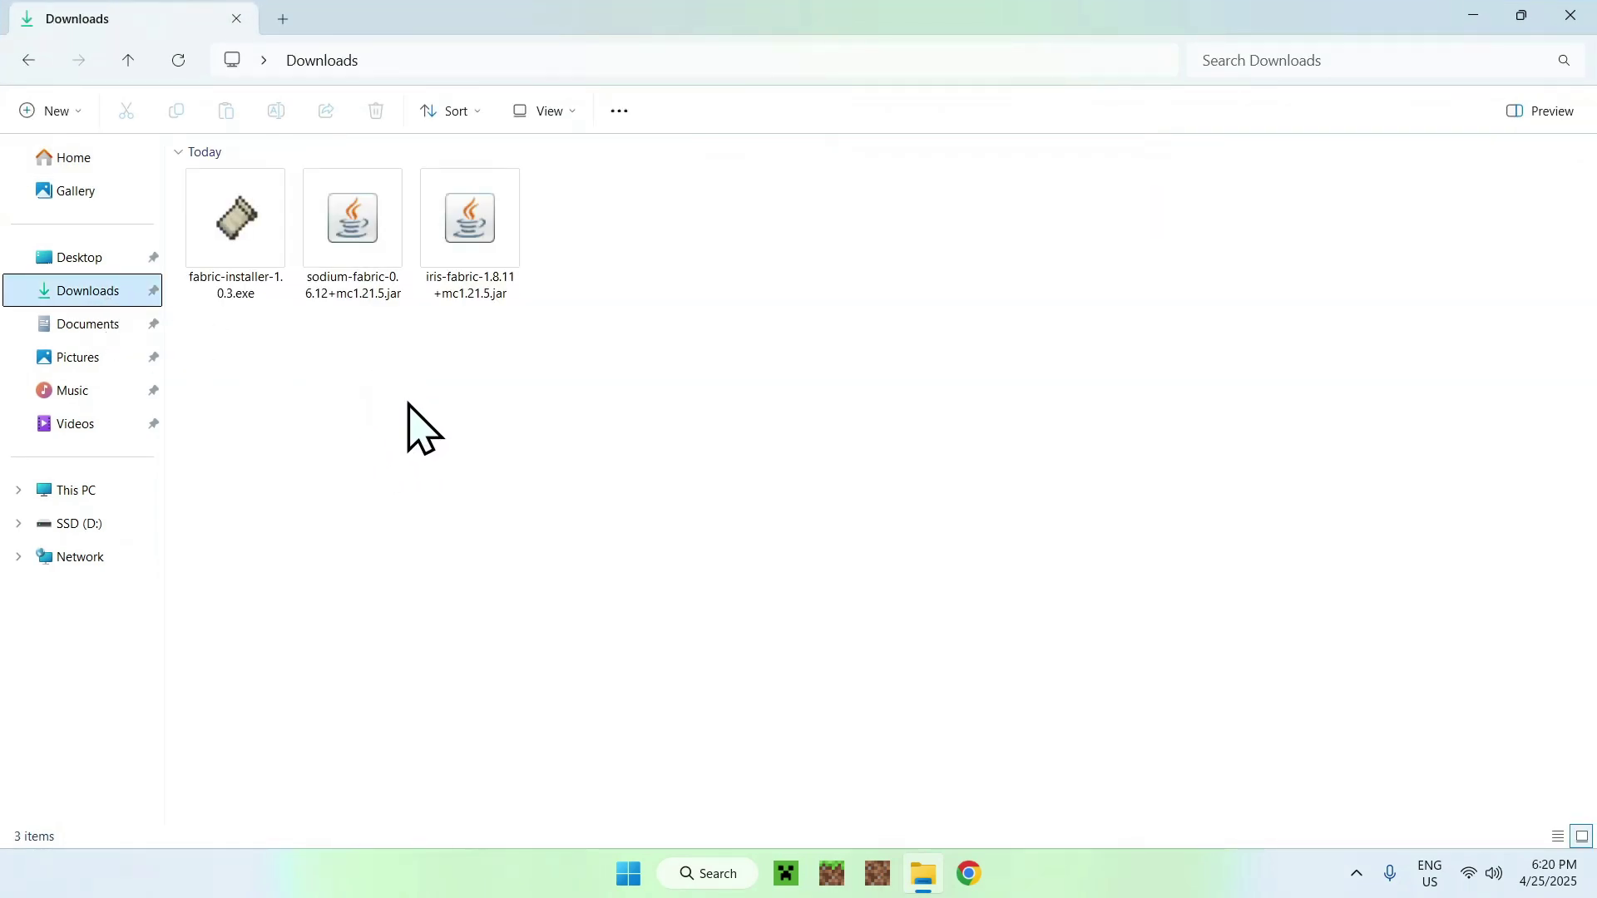
double_click(235, 286)
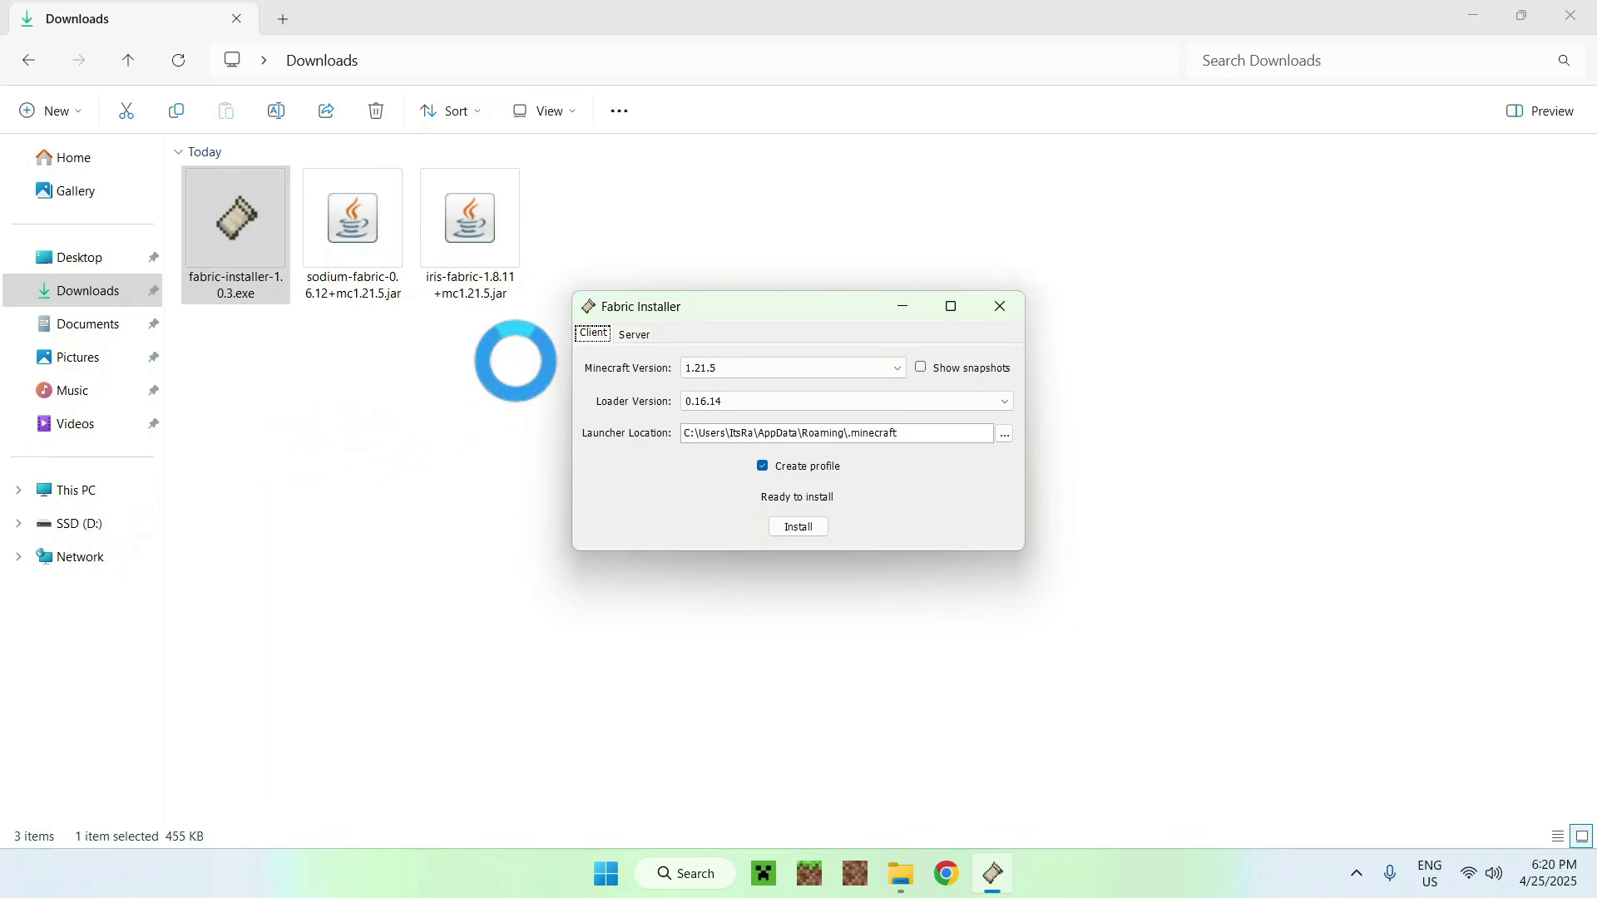
- Install Fabric Loader 0.16.14 for Minecraft 1.21.5, then close the installer
left_click(714, 370)
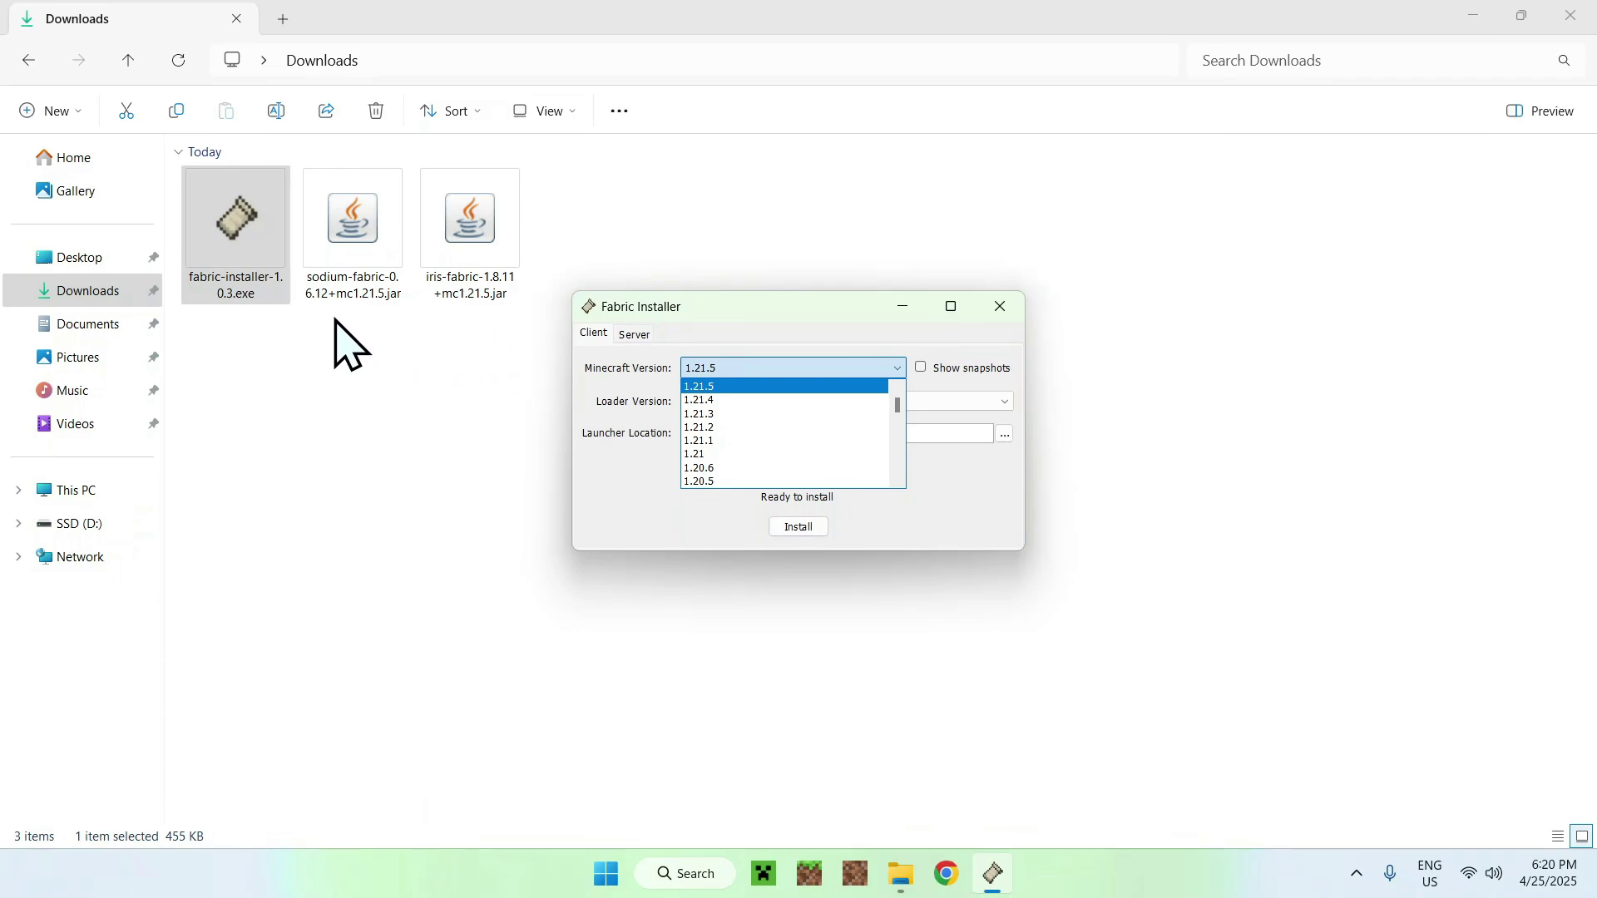
left_click(705, 391)
left_click(795, 529)
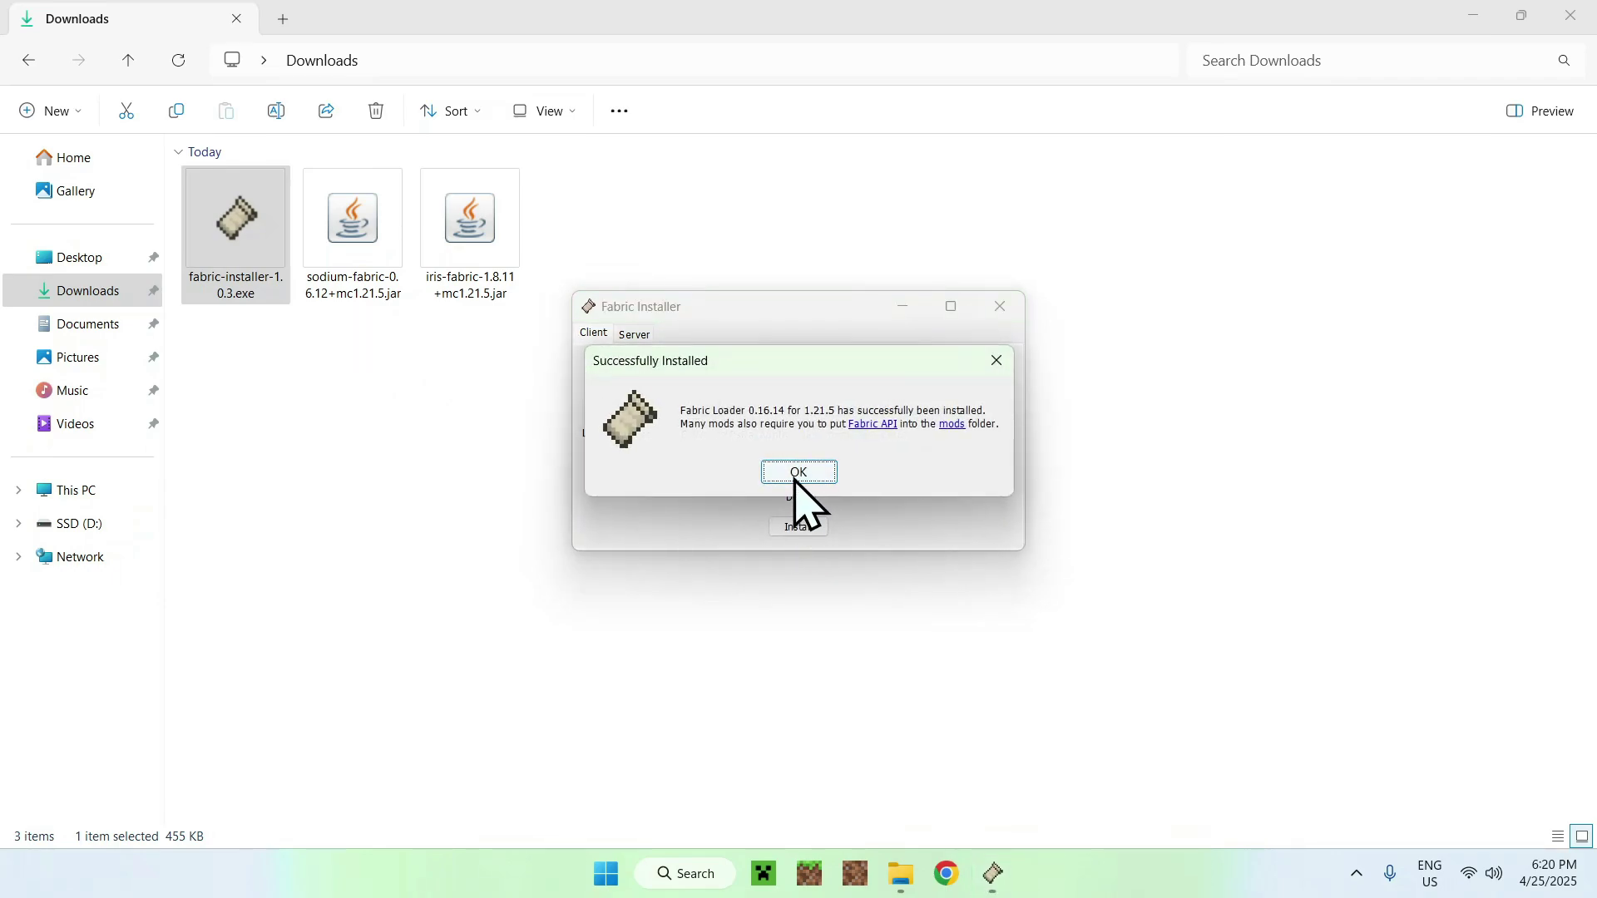
left_click(797, 470)
left_click(1001, 306)
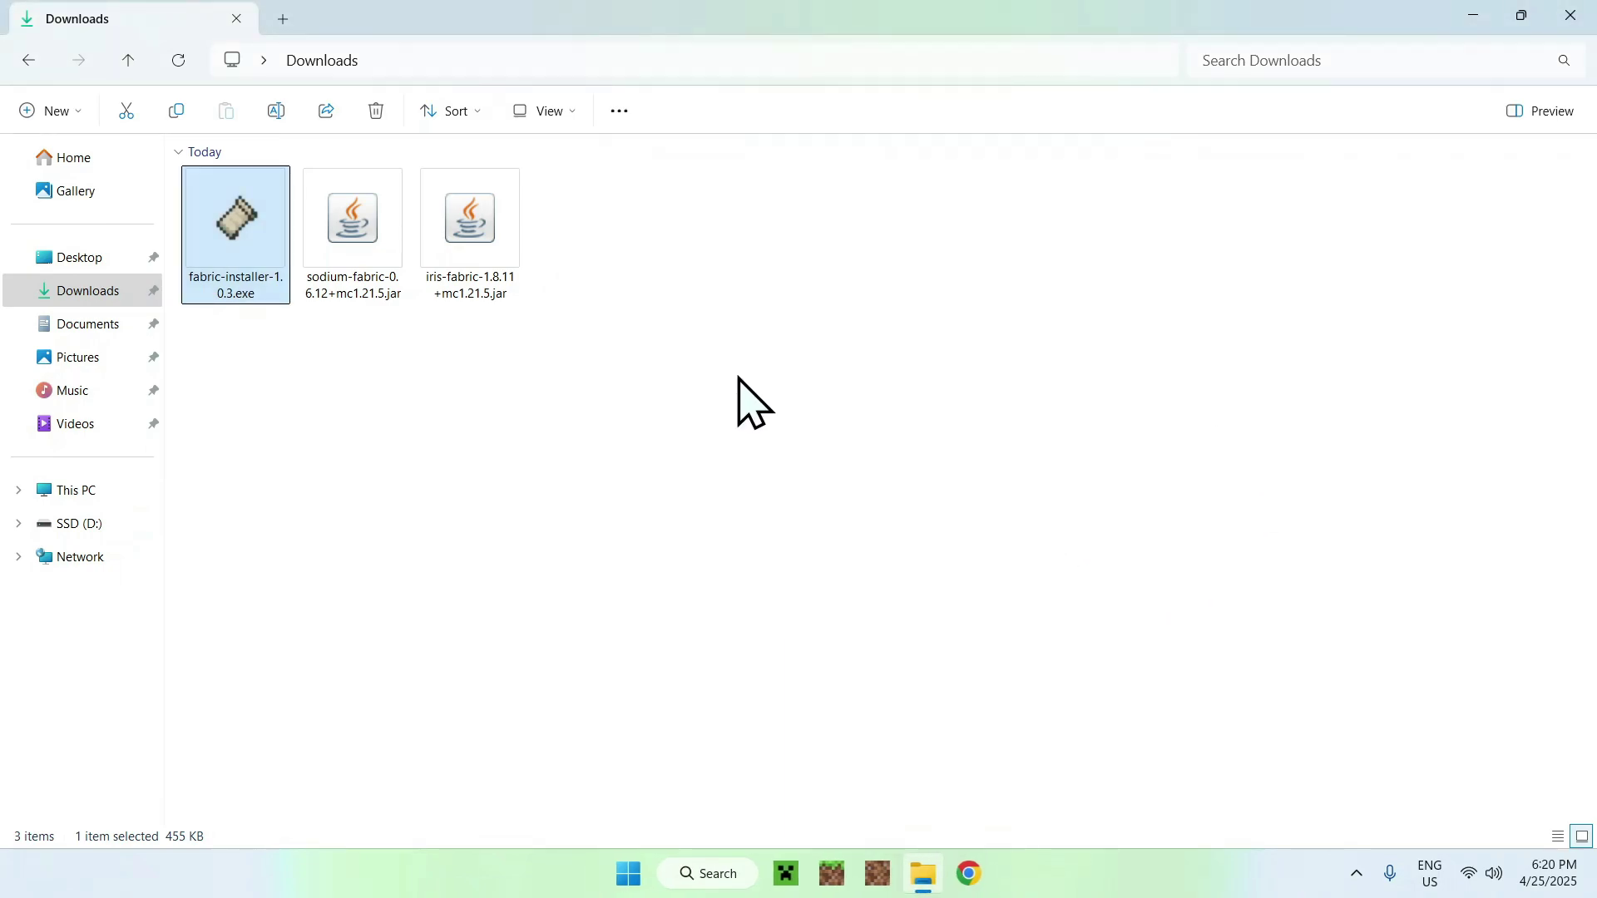
- Open the fabric-loader-1.21.5 installation's folder from the launcher's Installations list
left_click(786, 873)
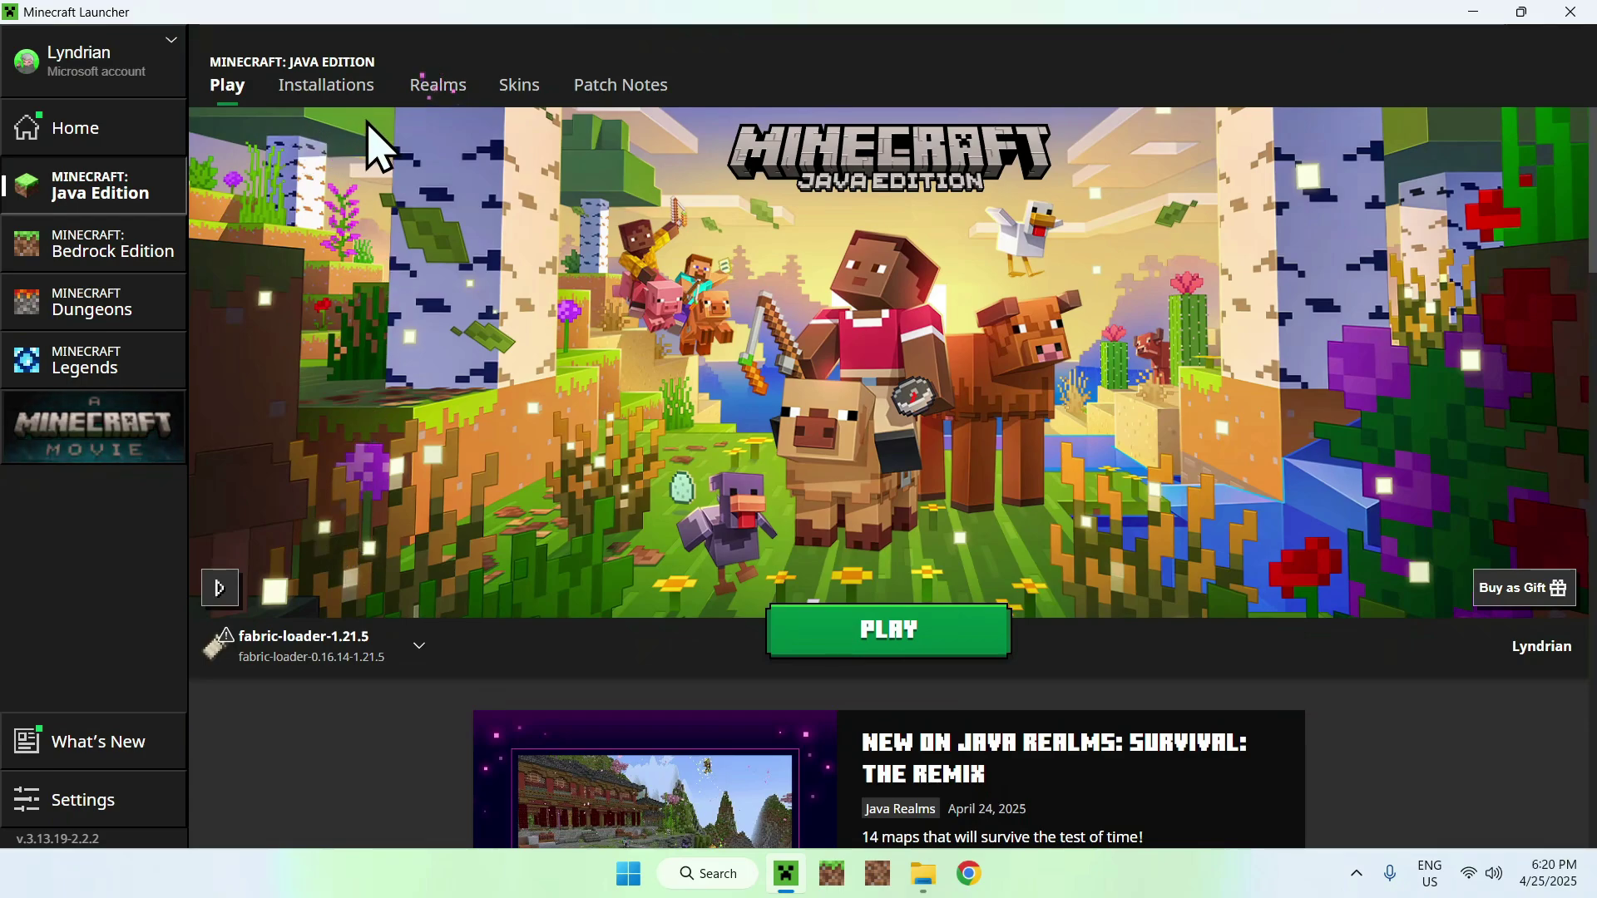
left_click(322, 88)
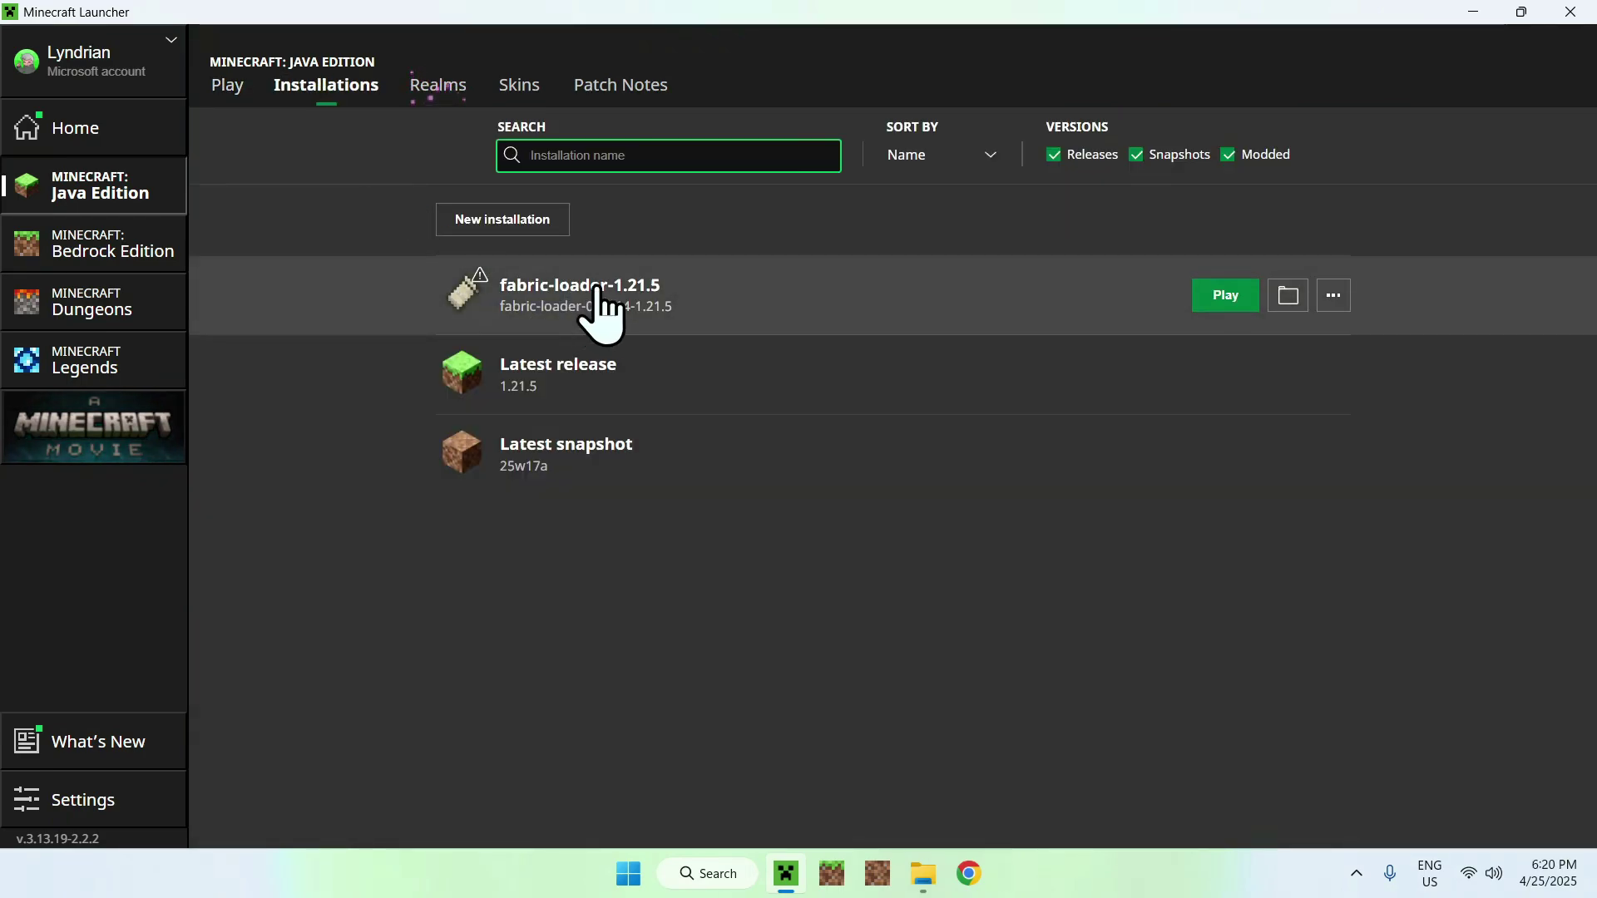
left_click(1287, 299)
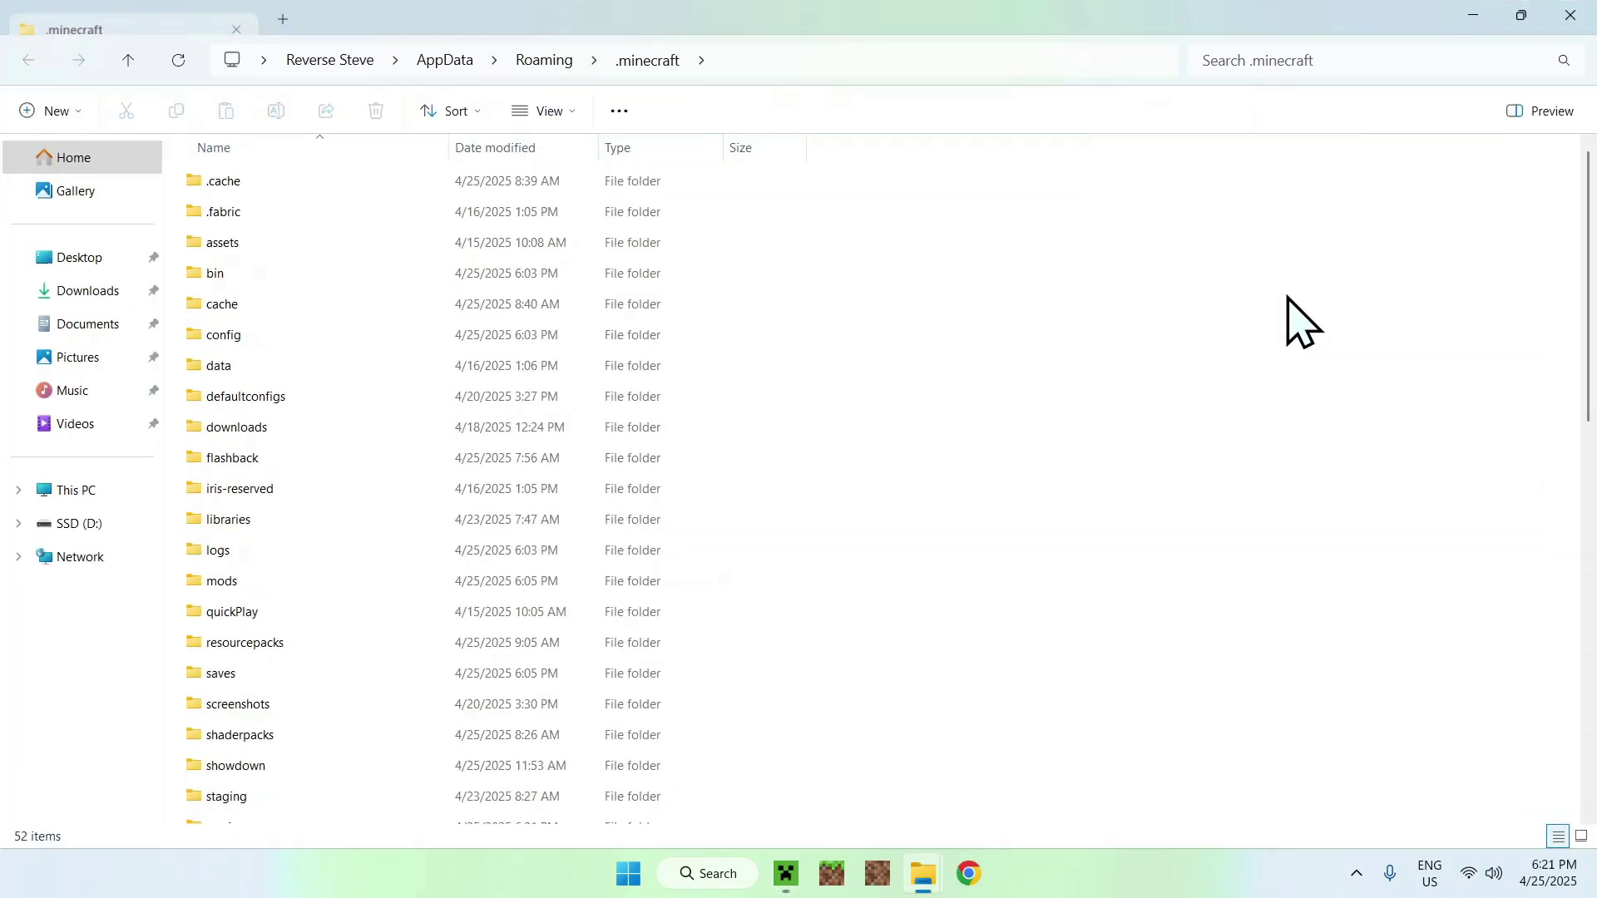
- Create a new folder named '1' inside .minecraft
left_click(539, 580)
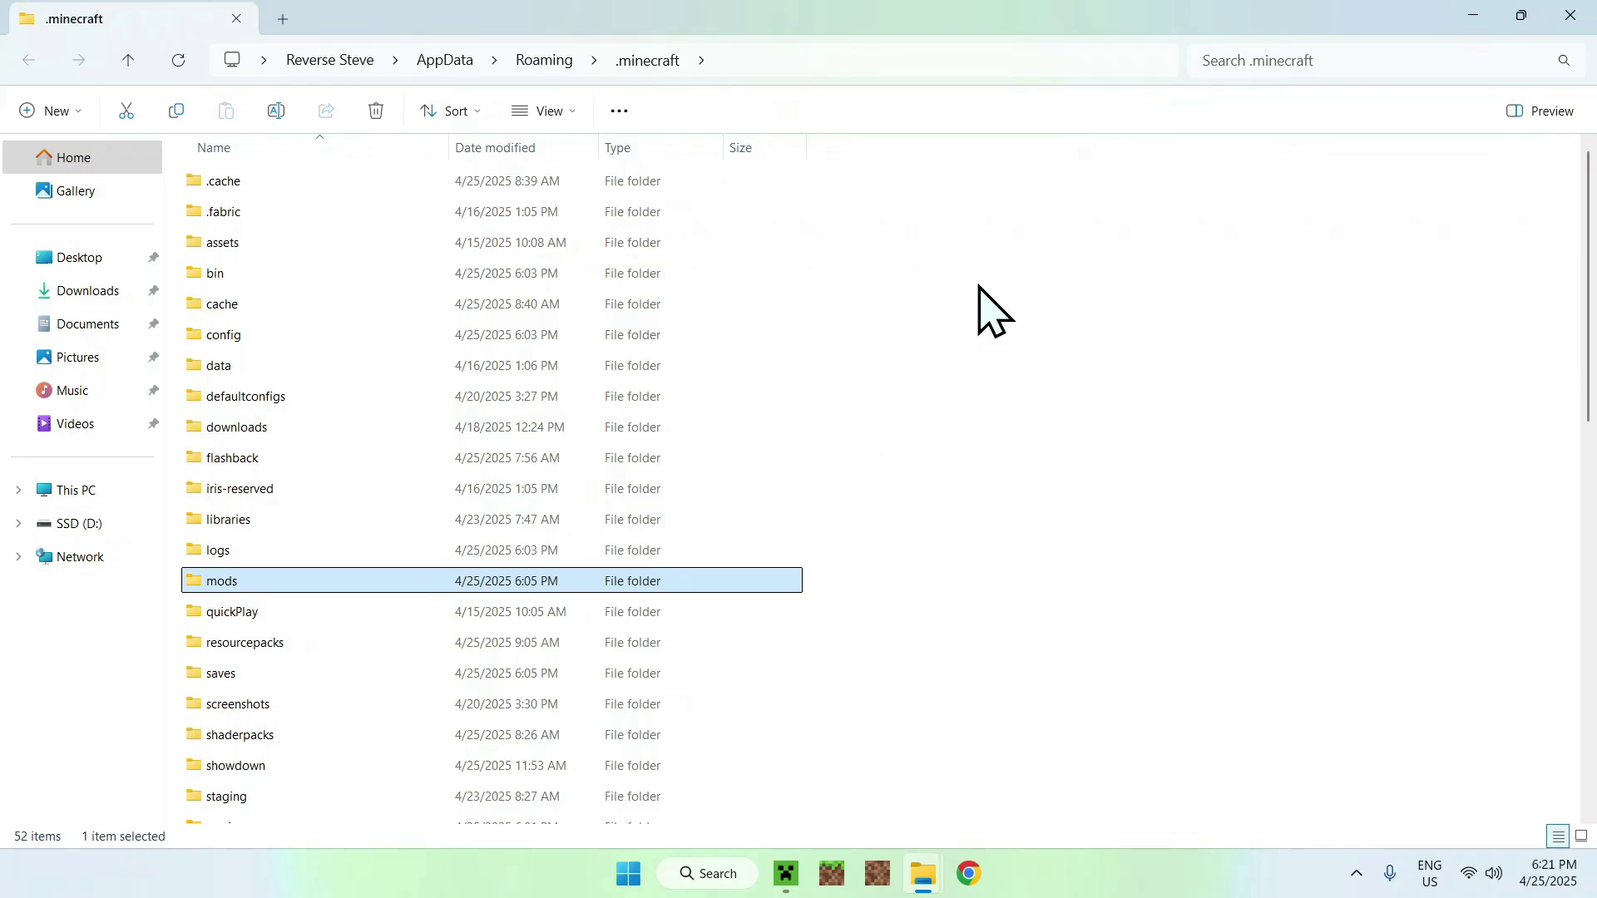
left_click(928, 362)
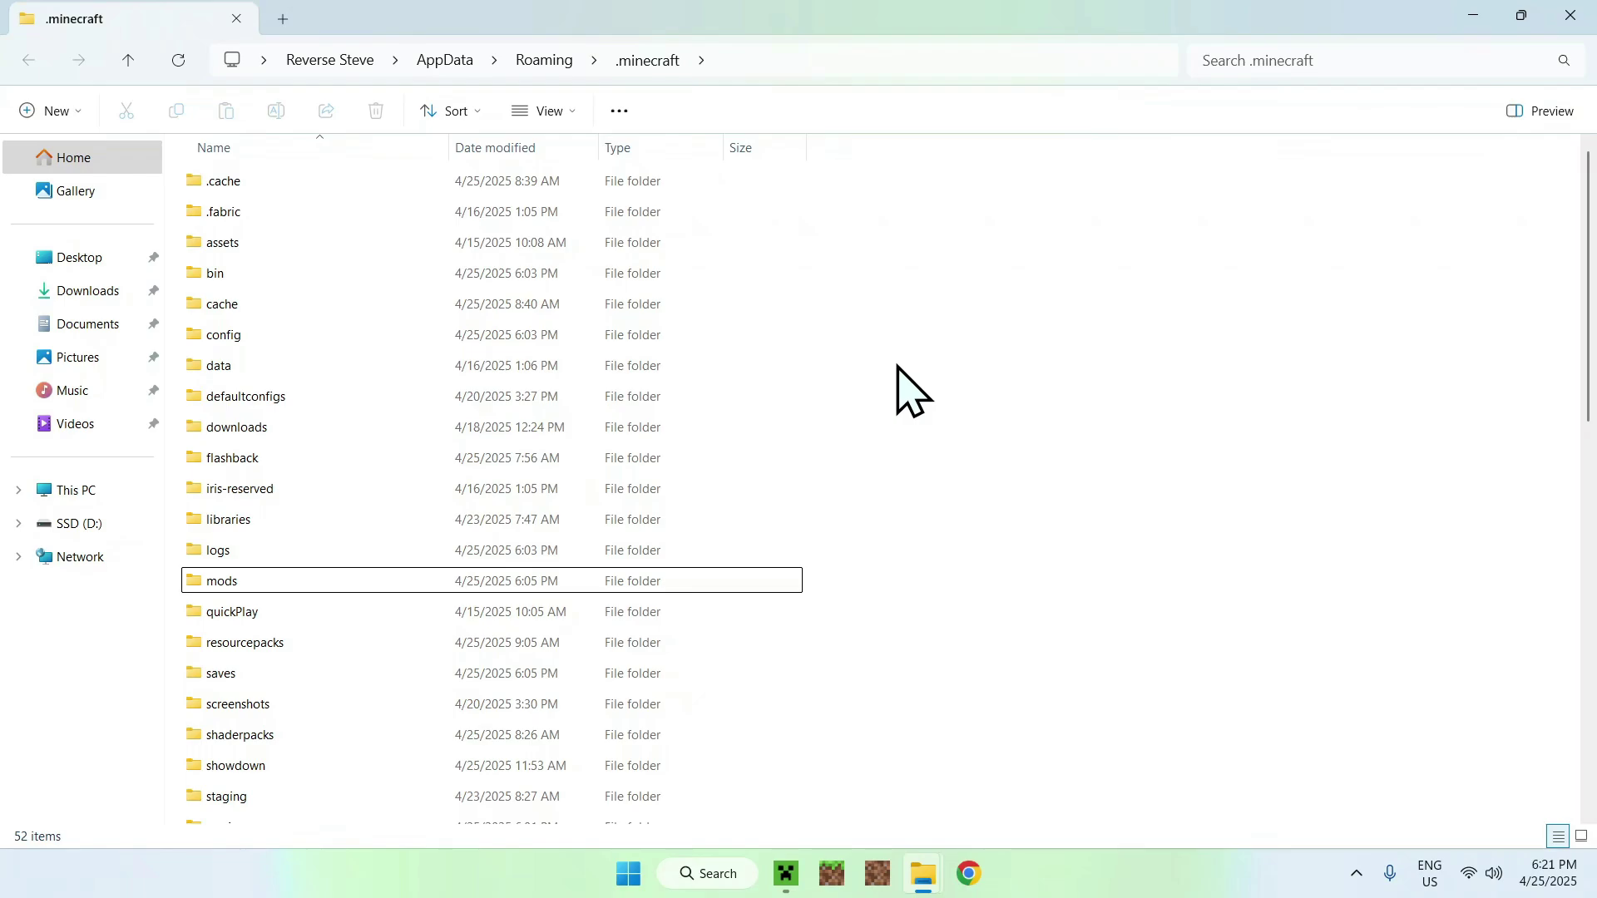
right_click(898, 366)
mouse_move(1135, 497)
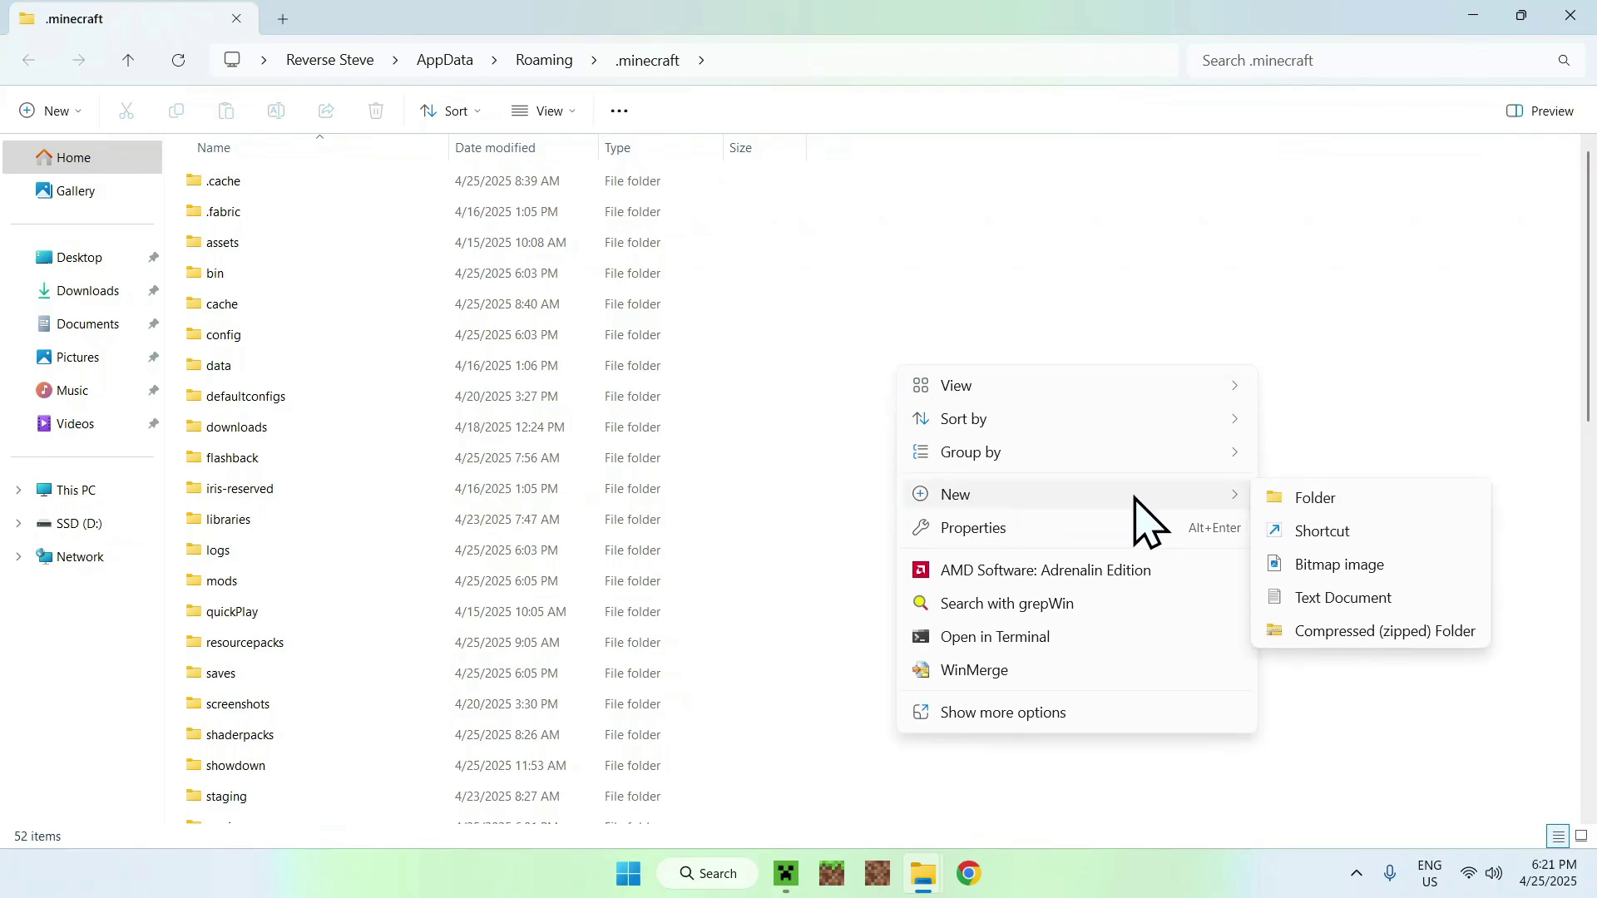
left_click(1314, 499)
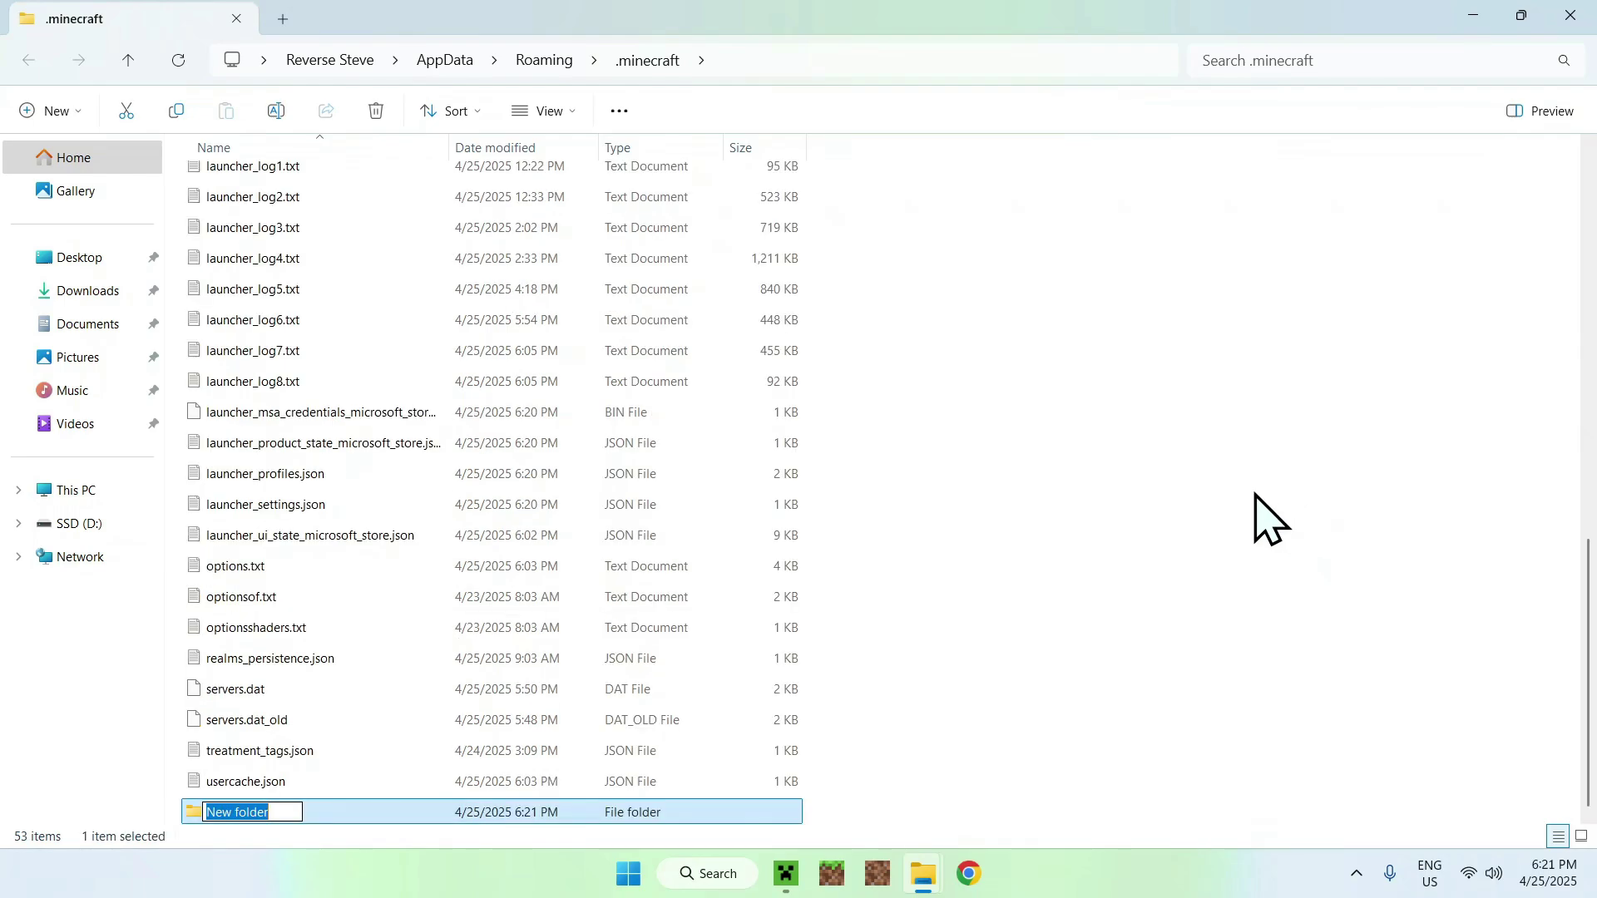
left_click(1206, 491)
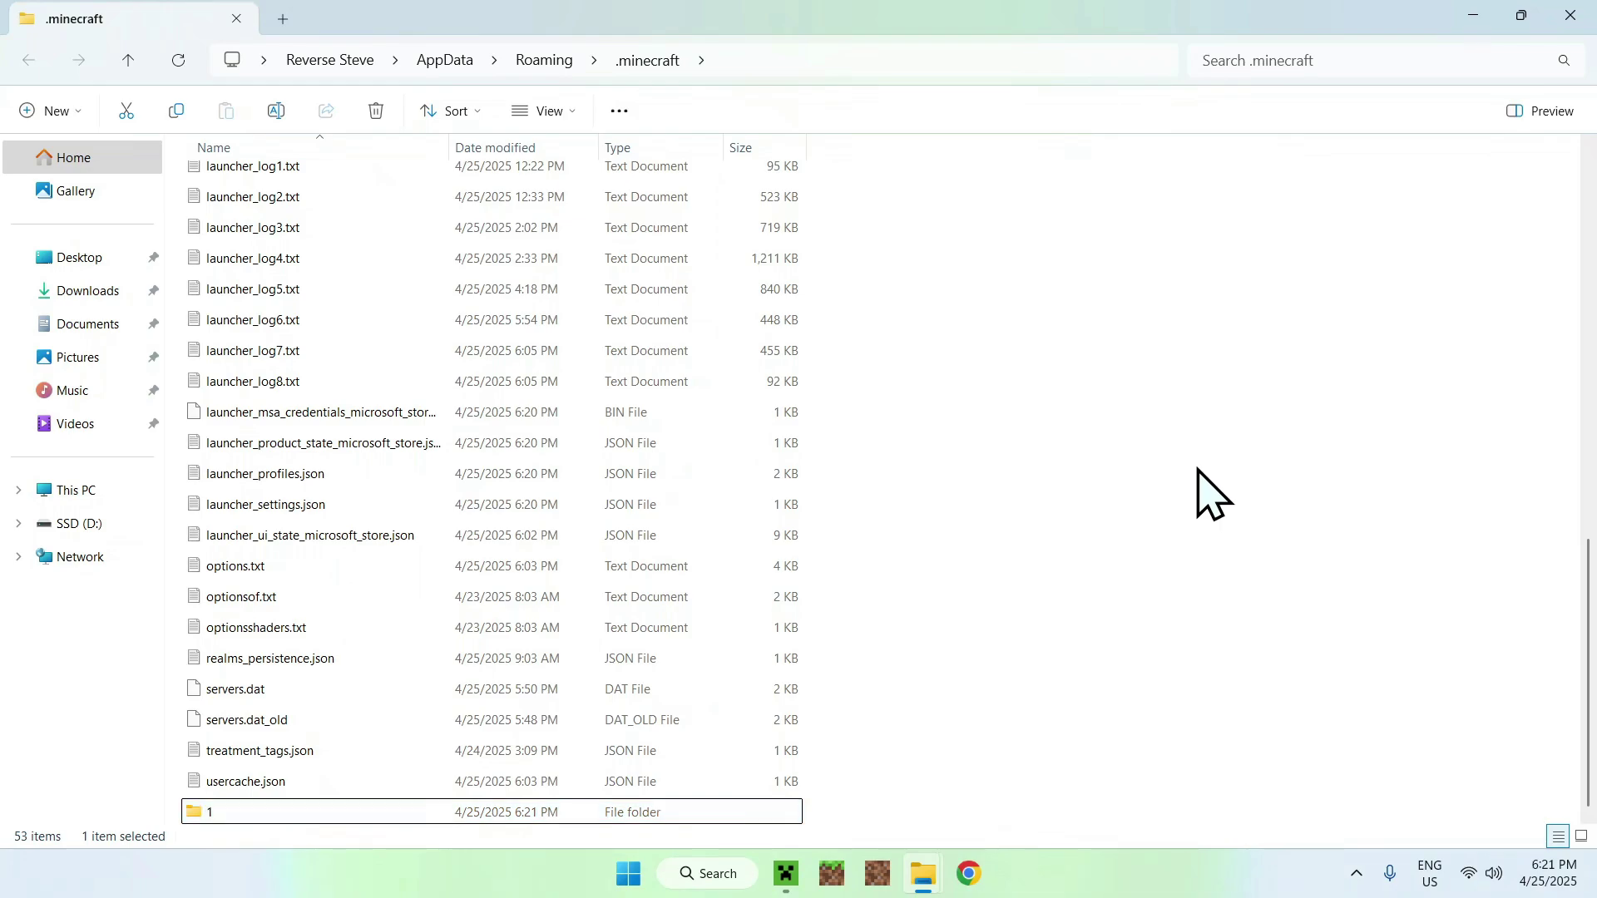
- Open the empty mods folder
scroll(1073, 470, "up", 10)
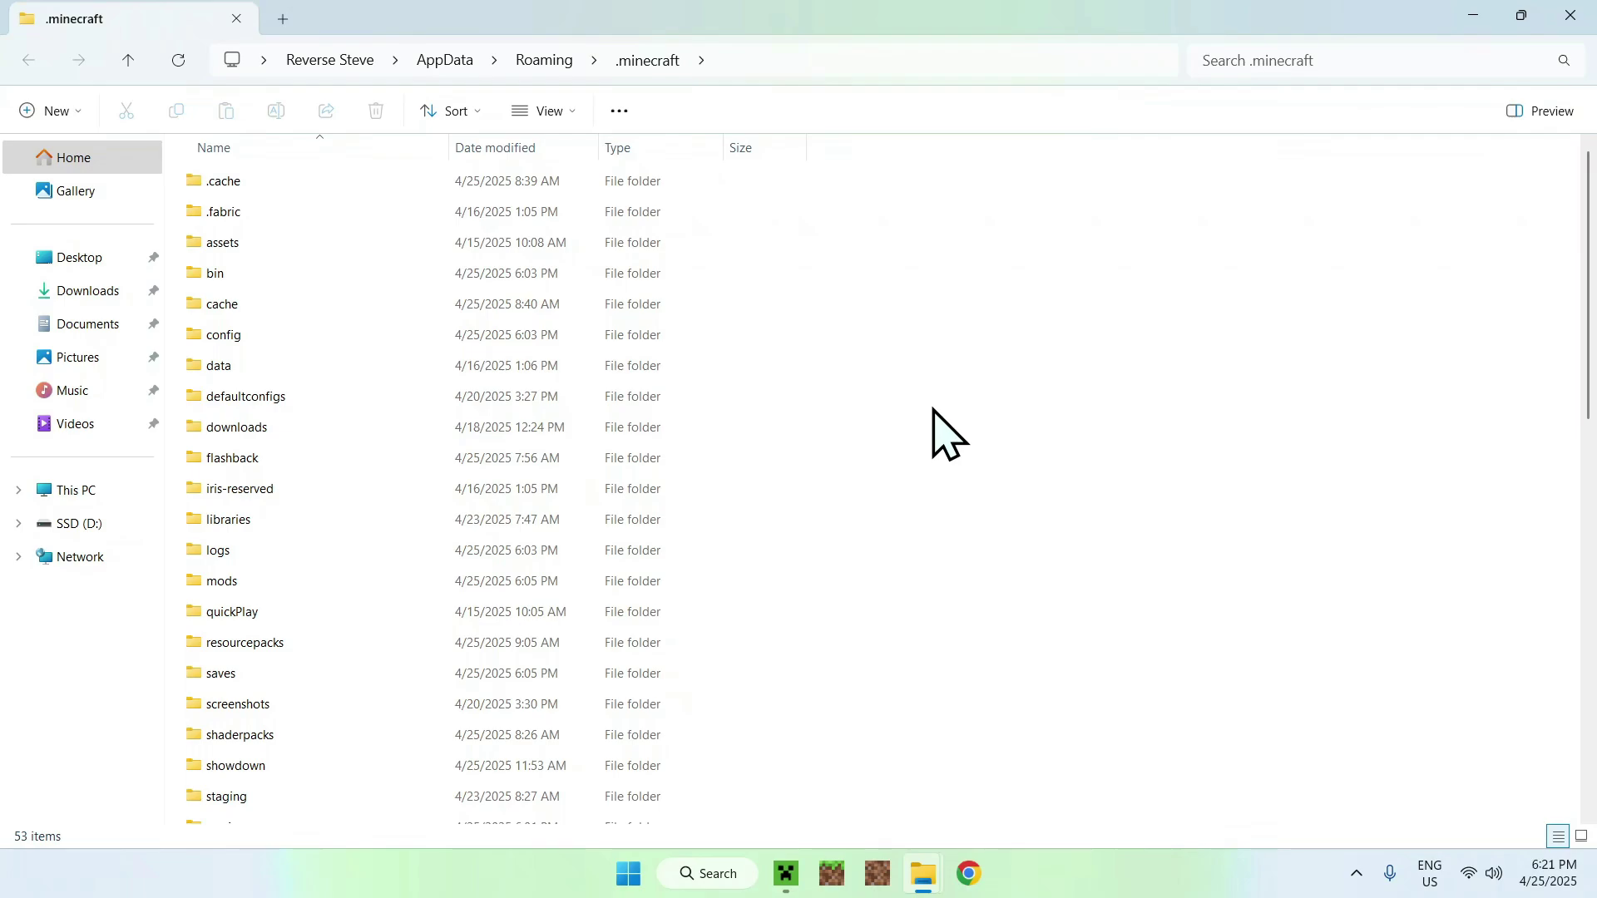
left_click(489, 578)
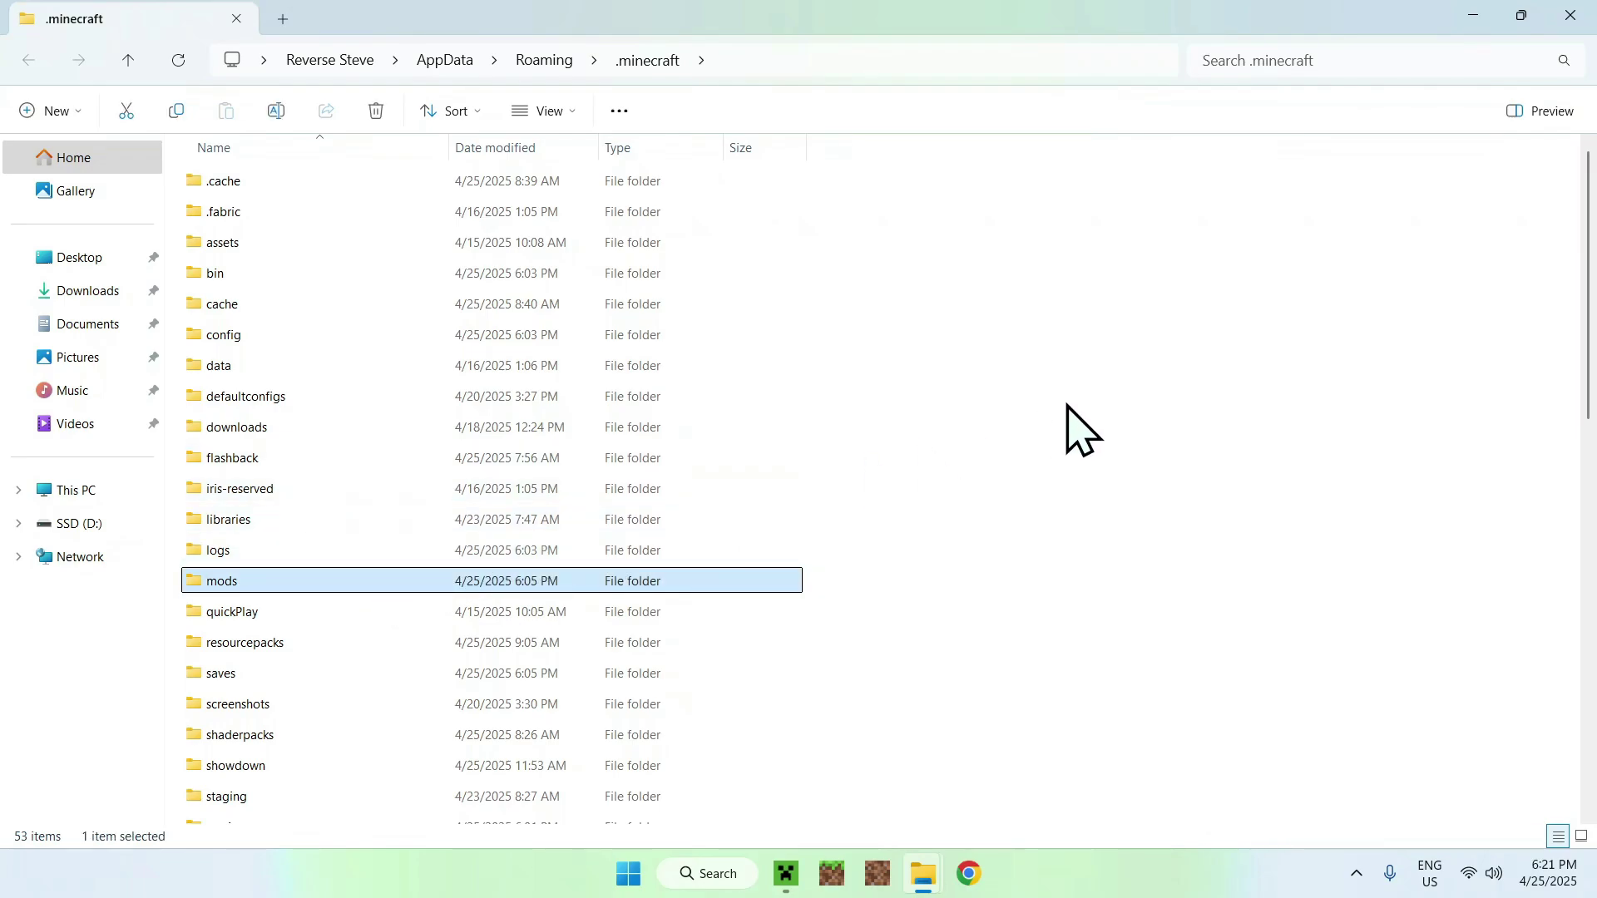
double_click(489, 582)
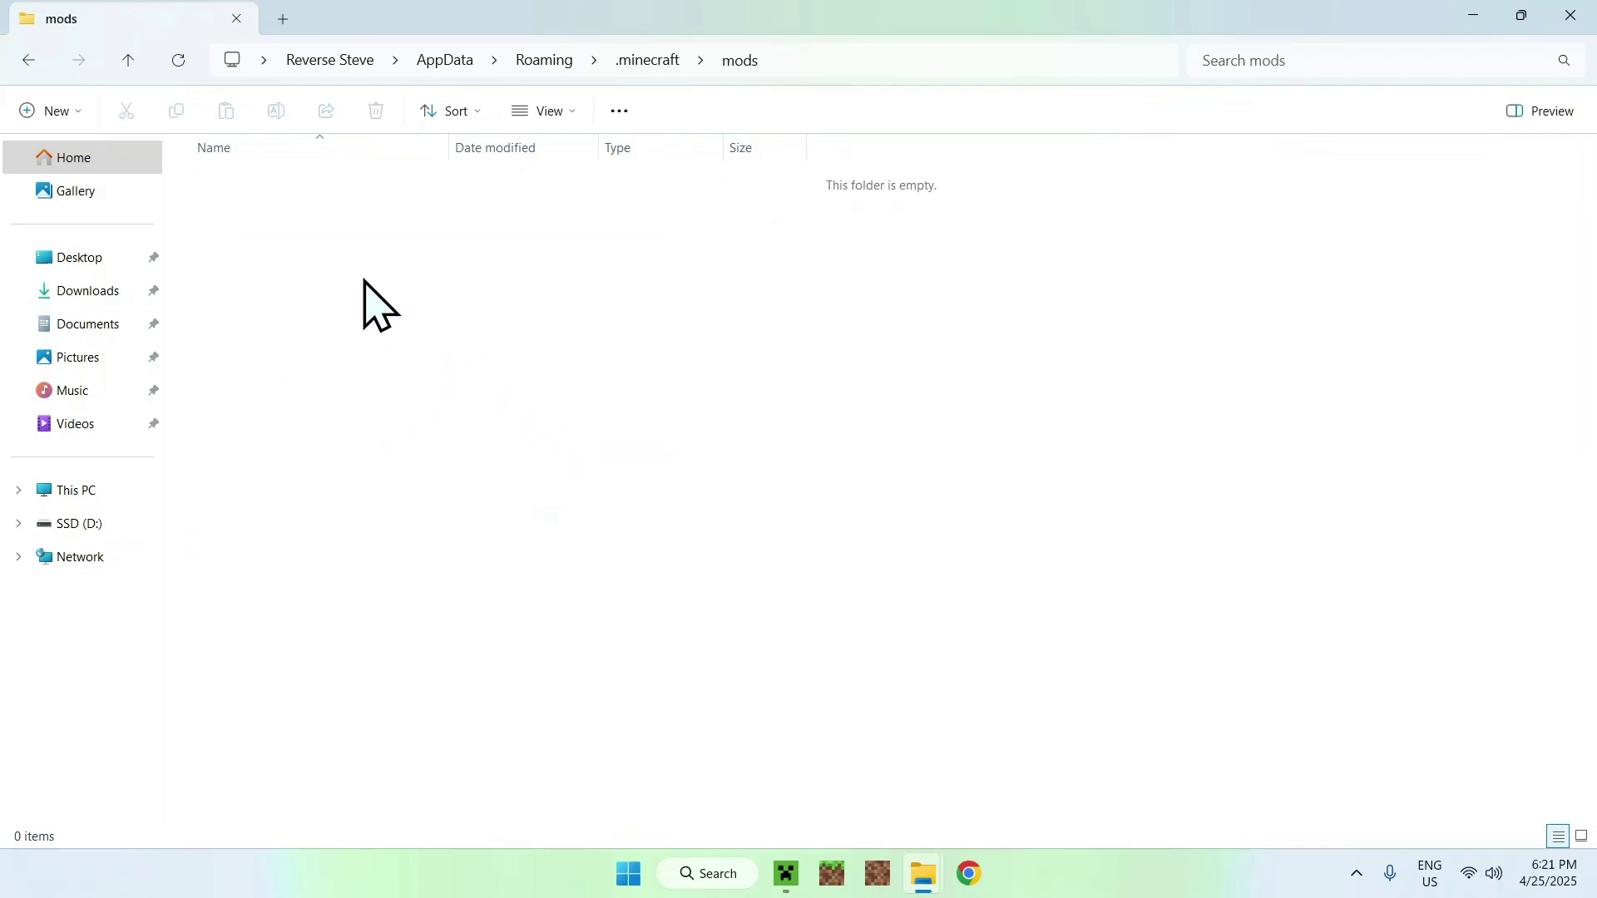
- Copy sodium-fabric-0.6.12+mc1.21.5.jar and iris-fabric-1.8.11+mc1.21.5.jar from Downloads into mods
left_click(88, 291)
left_click_drag(534, 393, 373, 266)
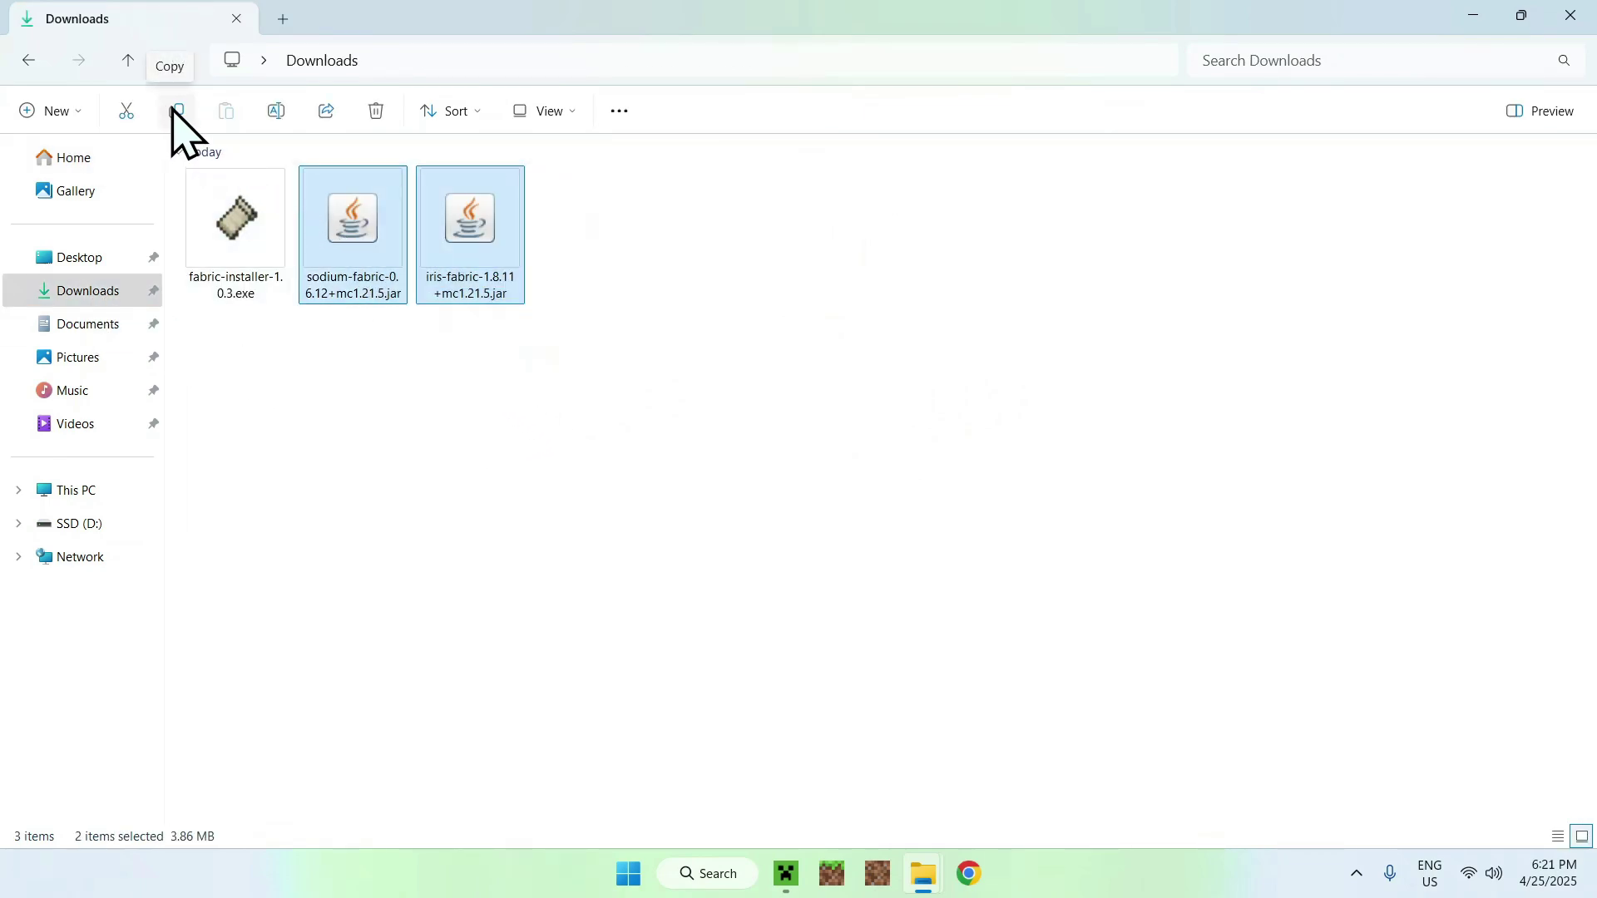
left_click(174, 111)
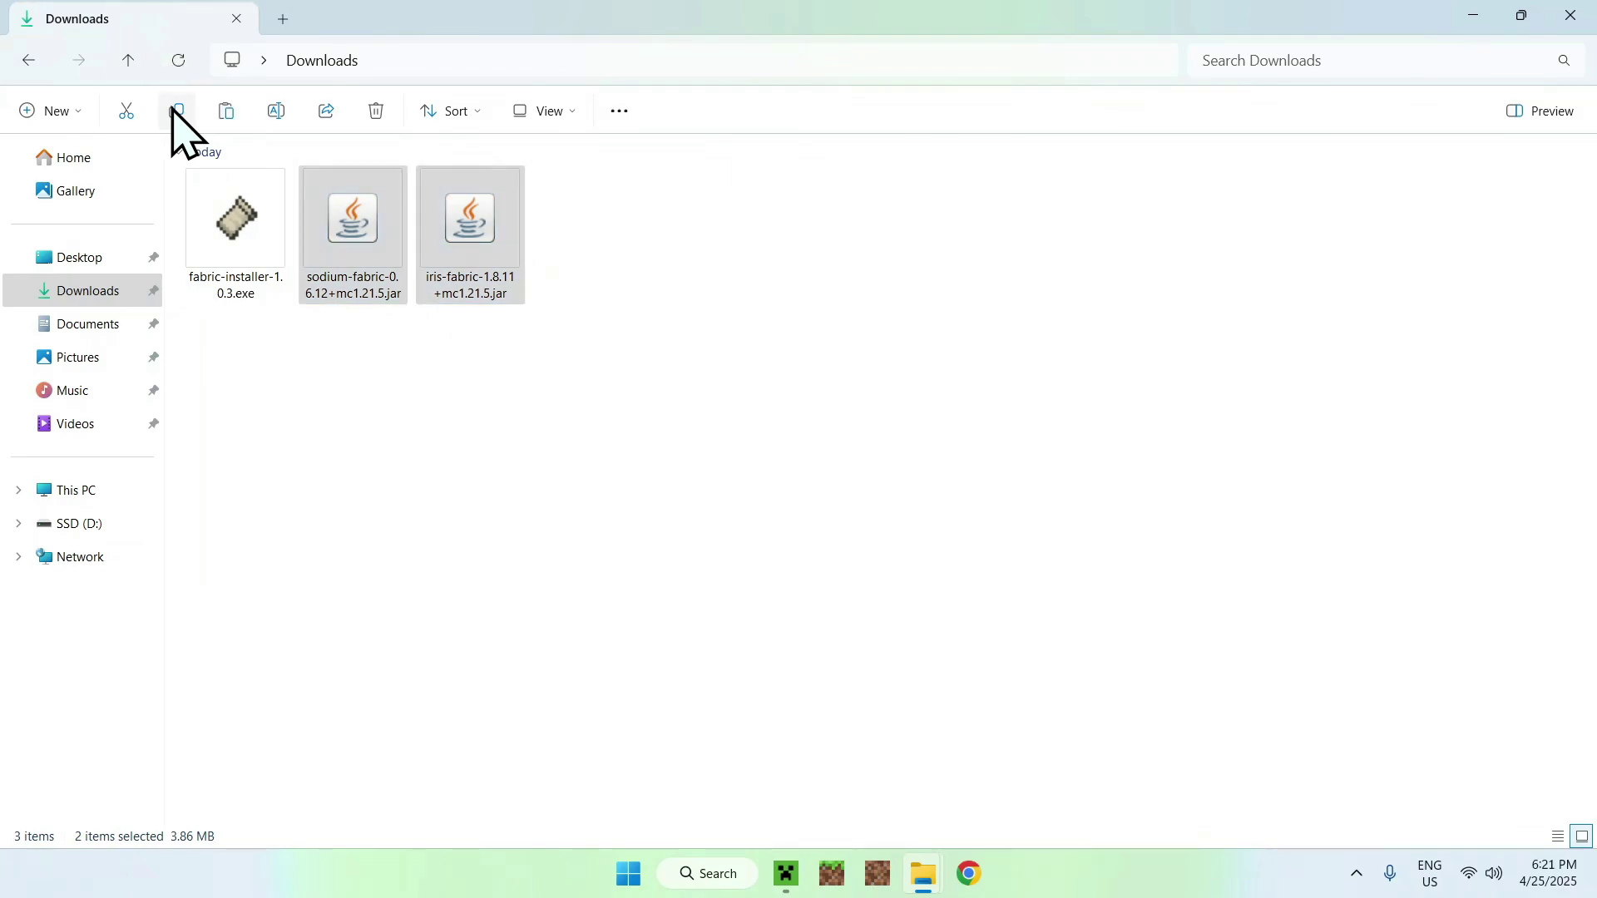
left_click(32, 61)
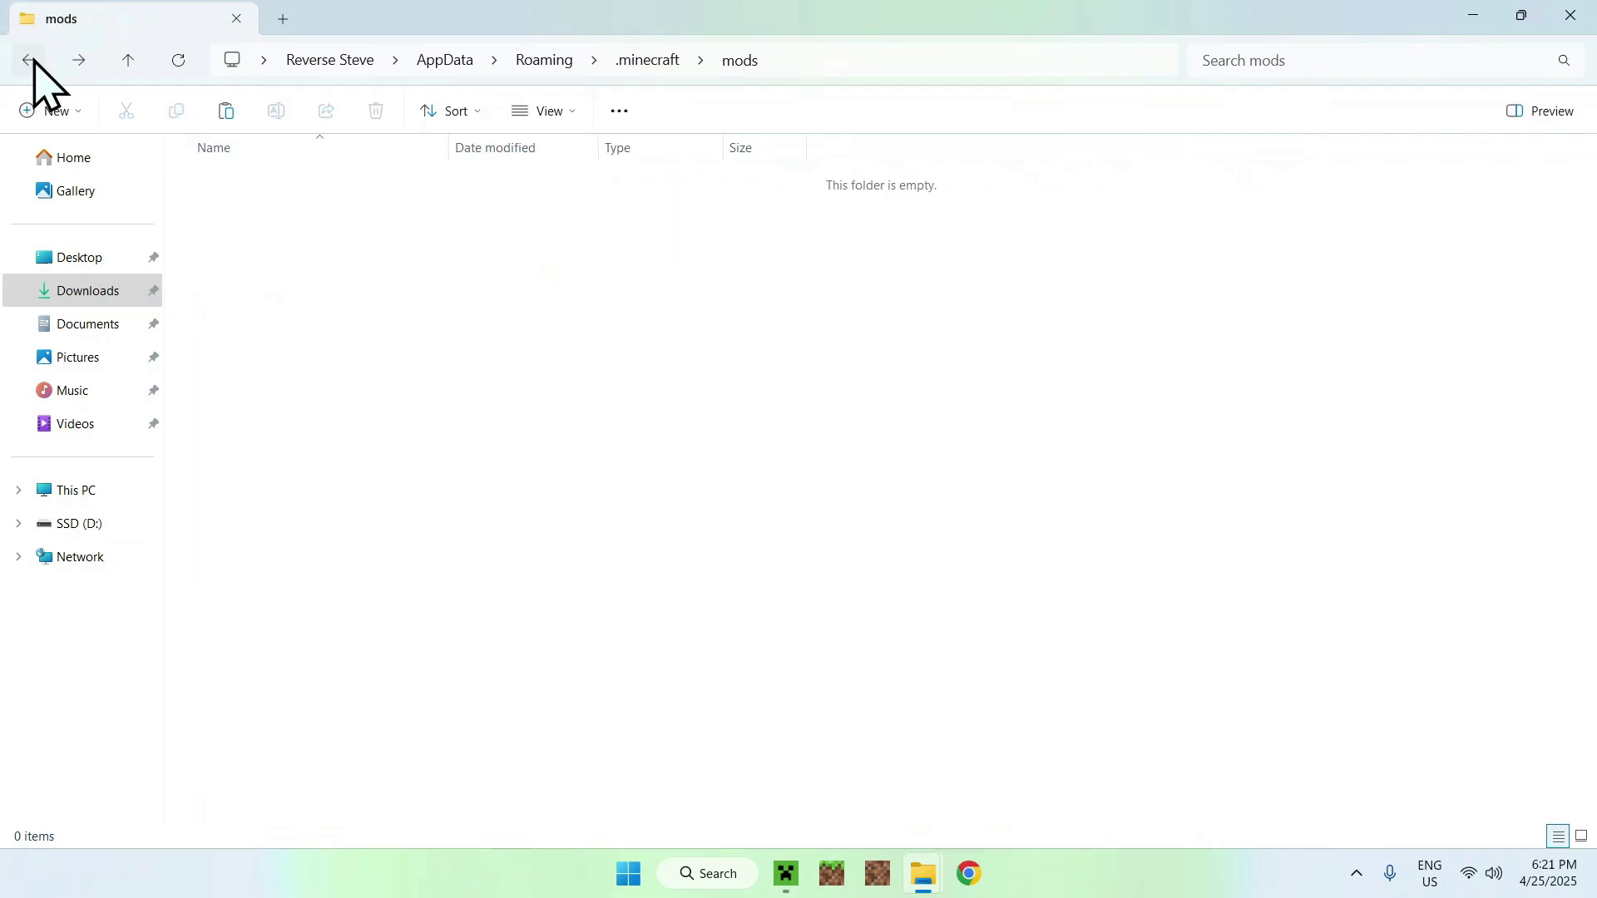
left_click(225, 112)
left_click(388, 268)
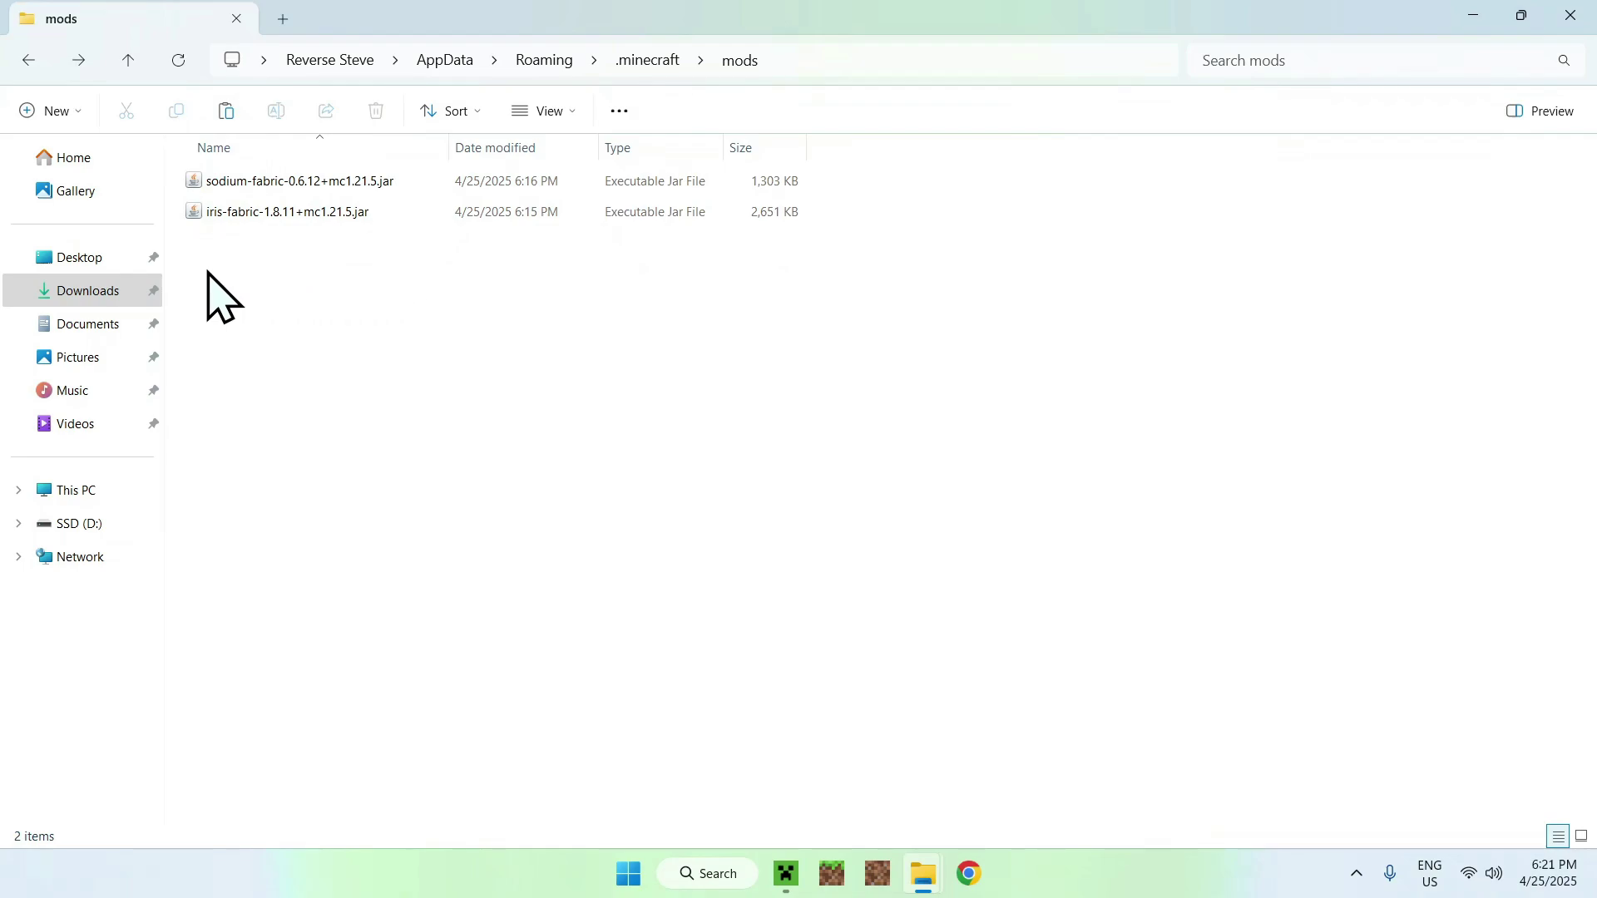
left_click_drag(214, 251, 234, 254)
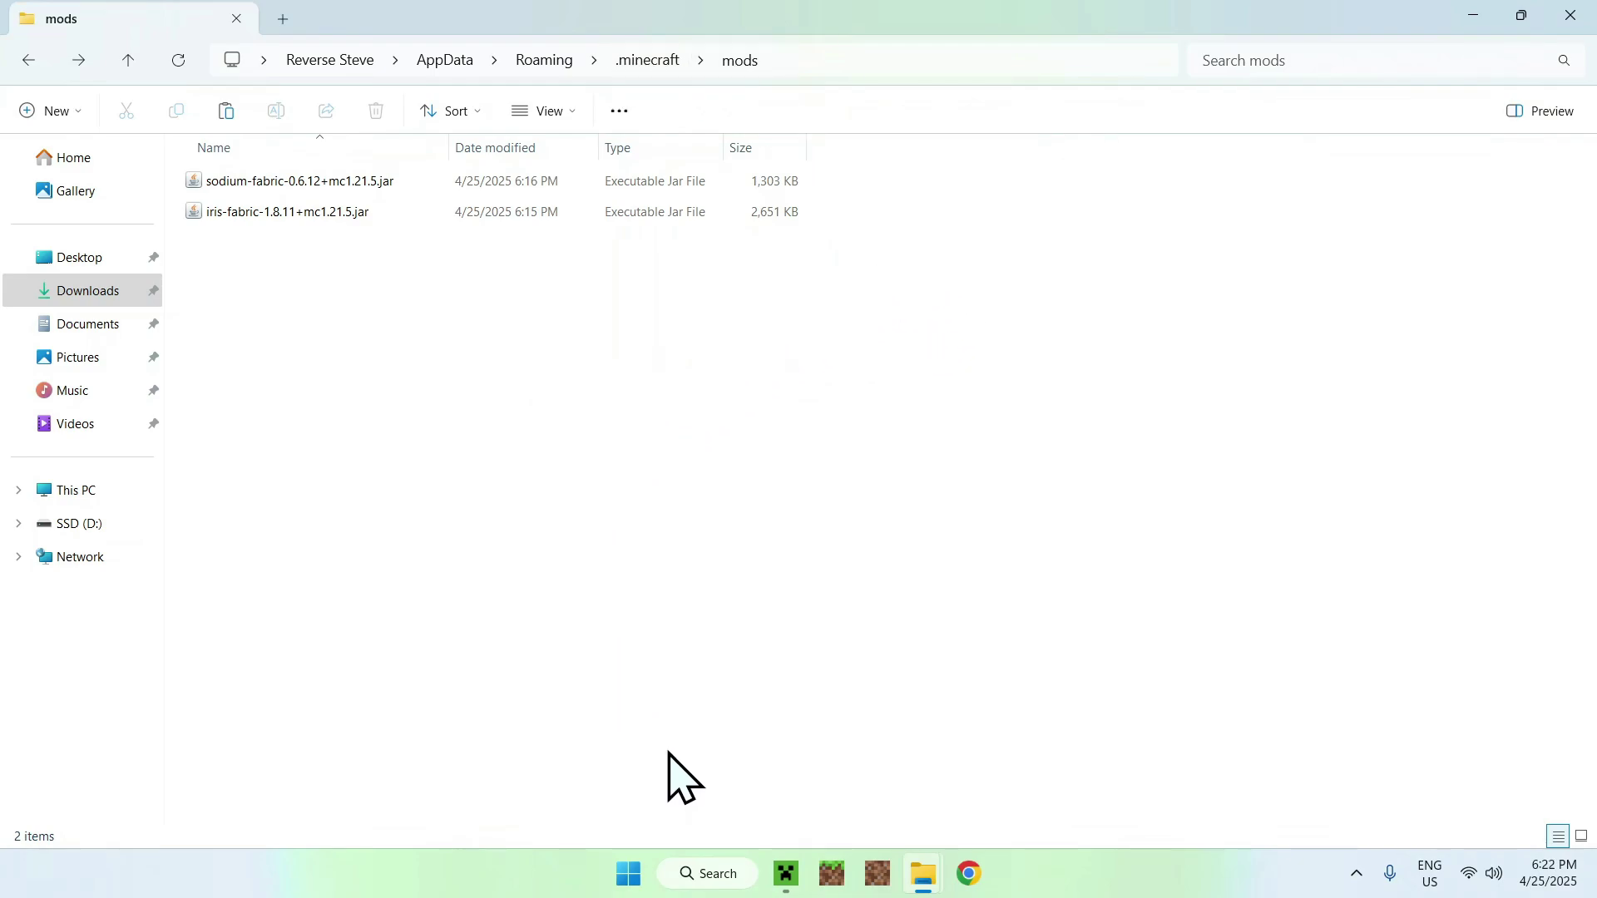
- Play the fabric-loader-1.21.5 profile from the launcher's Play page
left_click(786, 875)
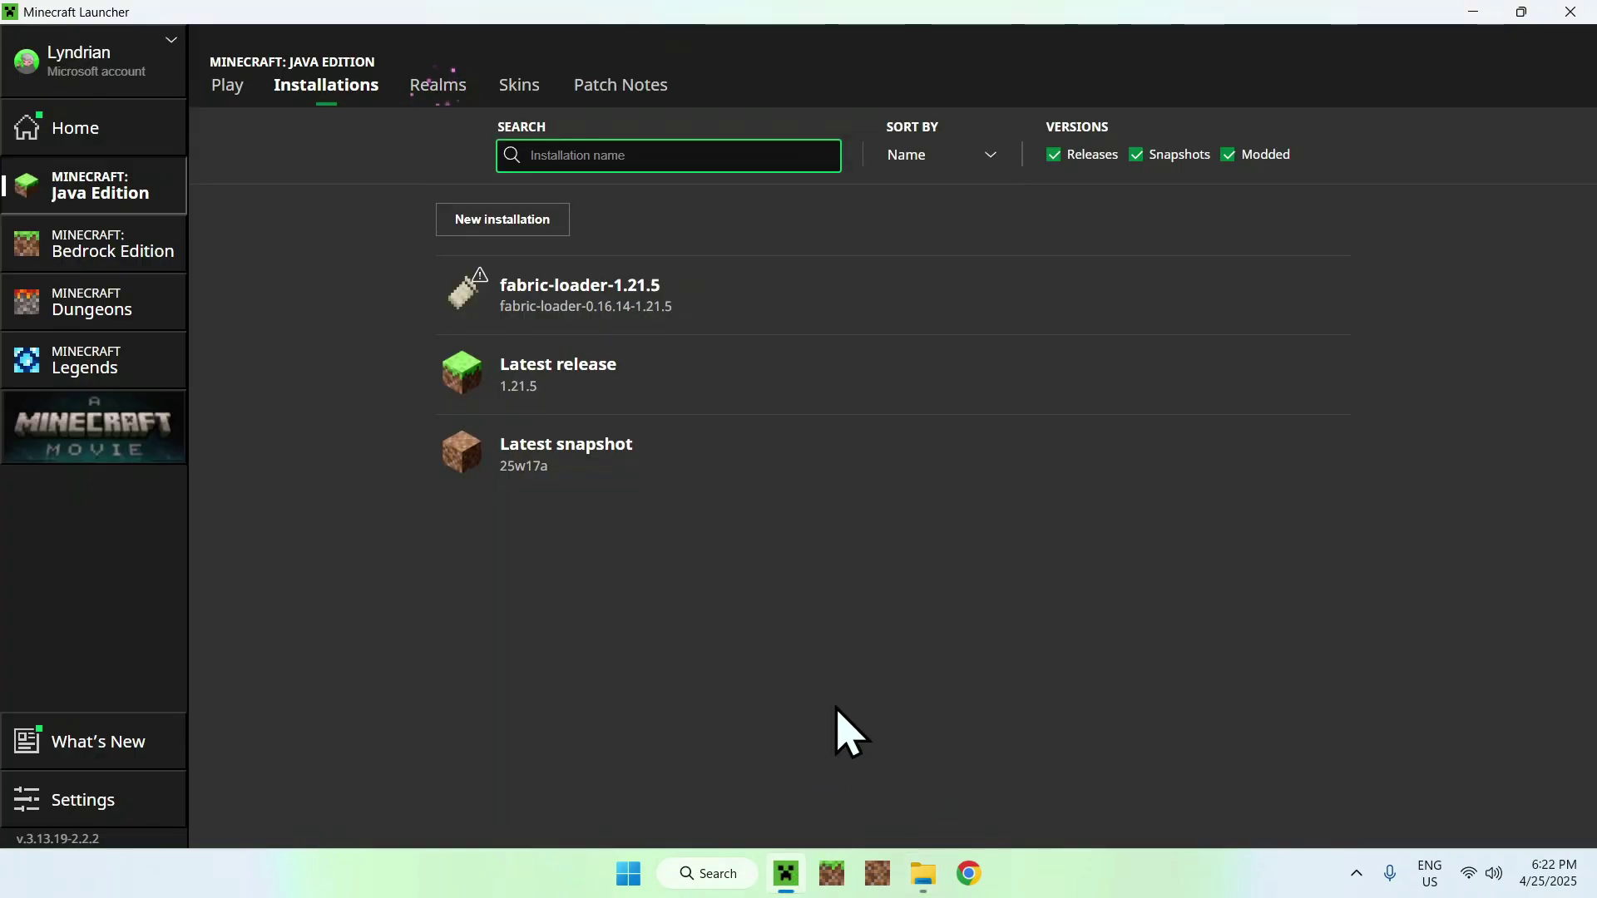
left_click(233, 88)
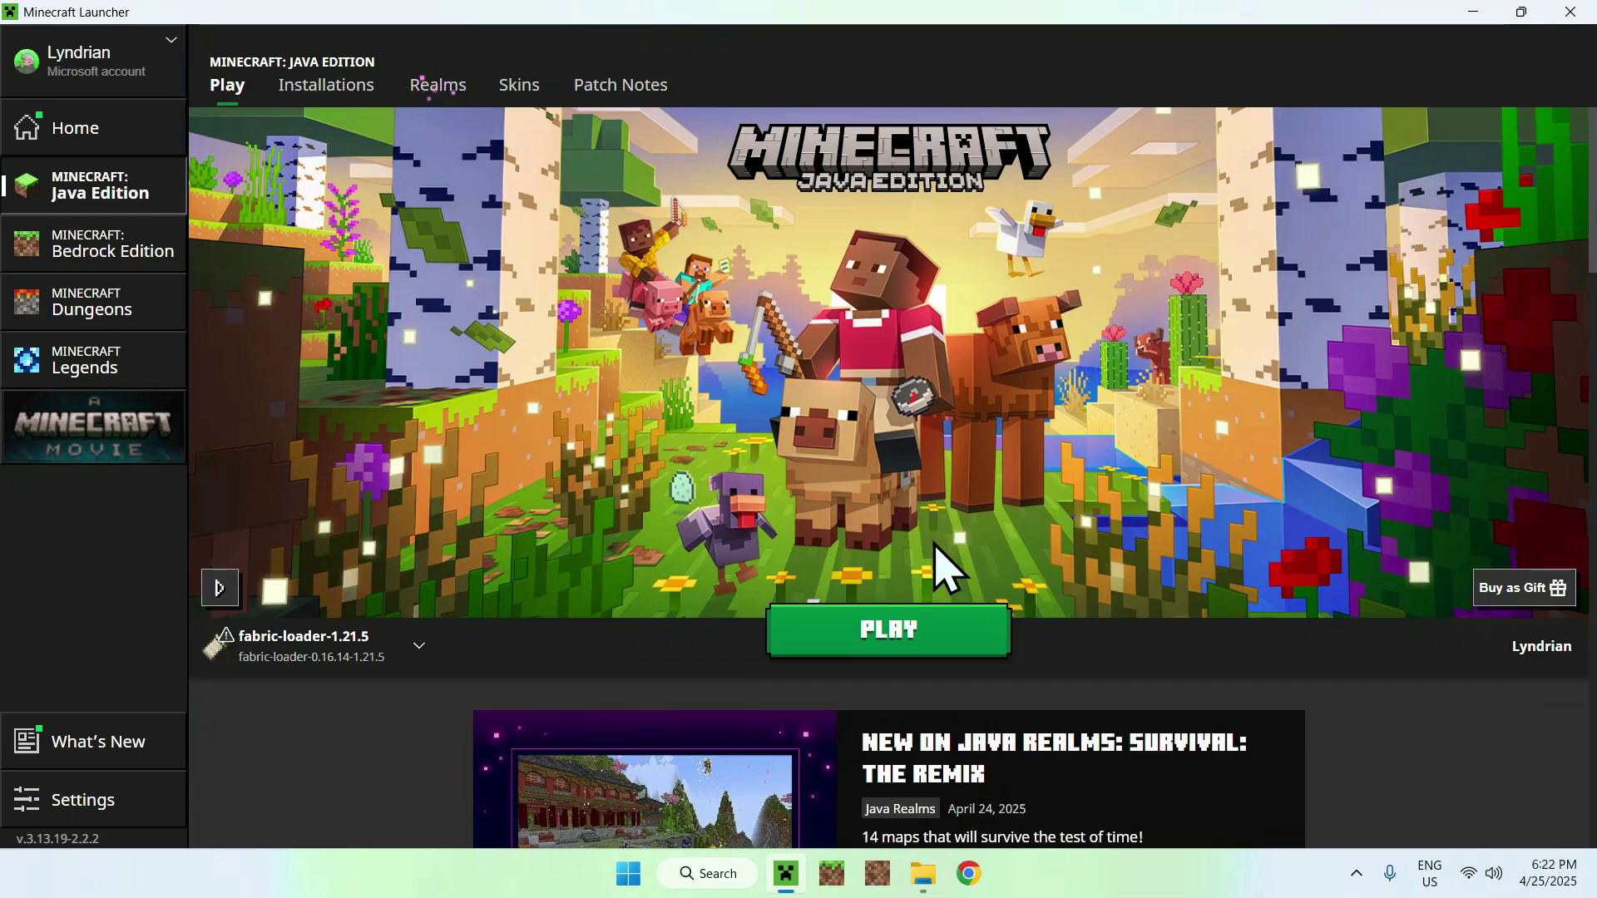
left_click(874, 633)
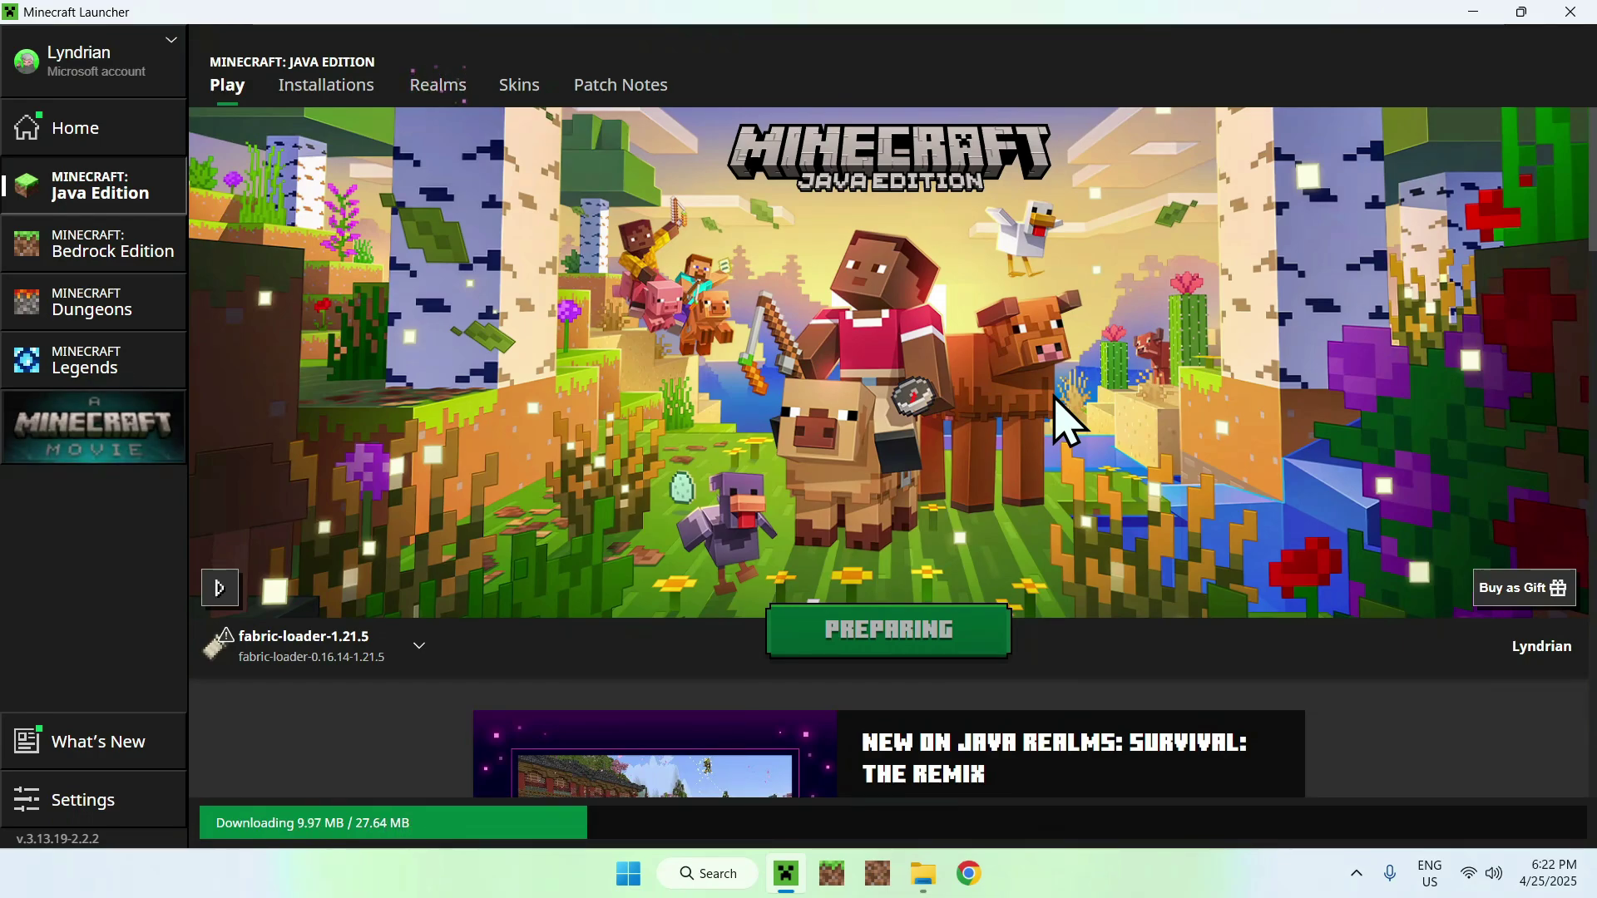
key("alt+Tab")
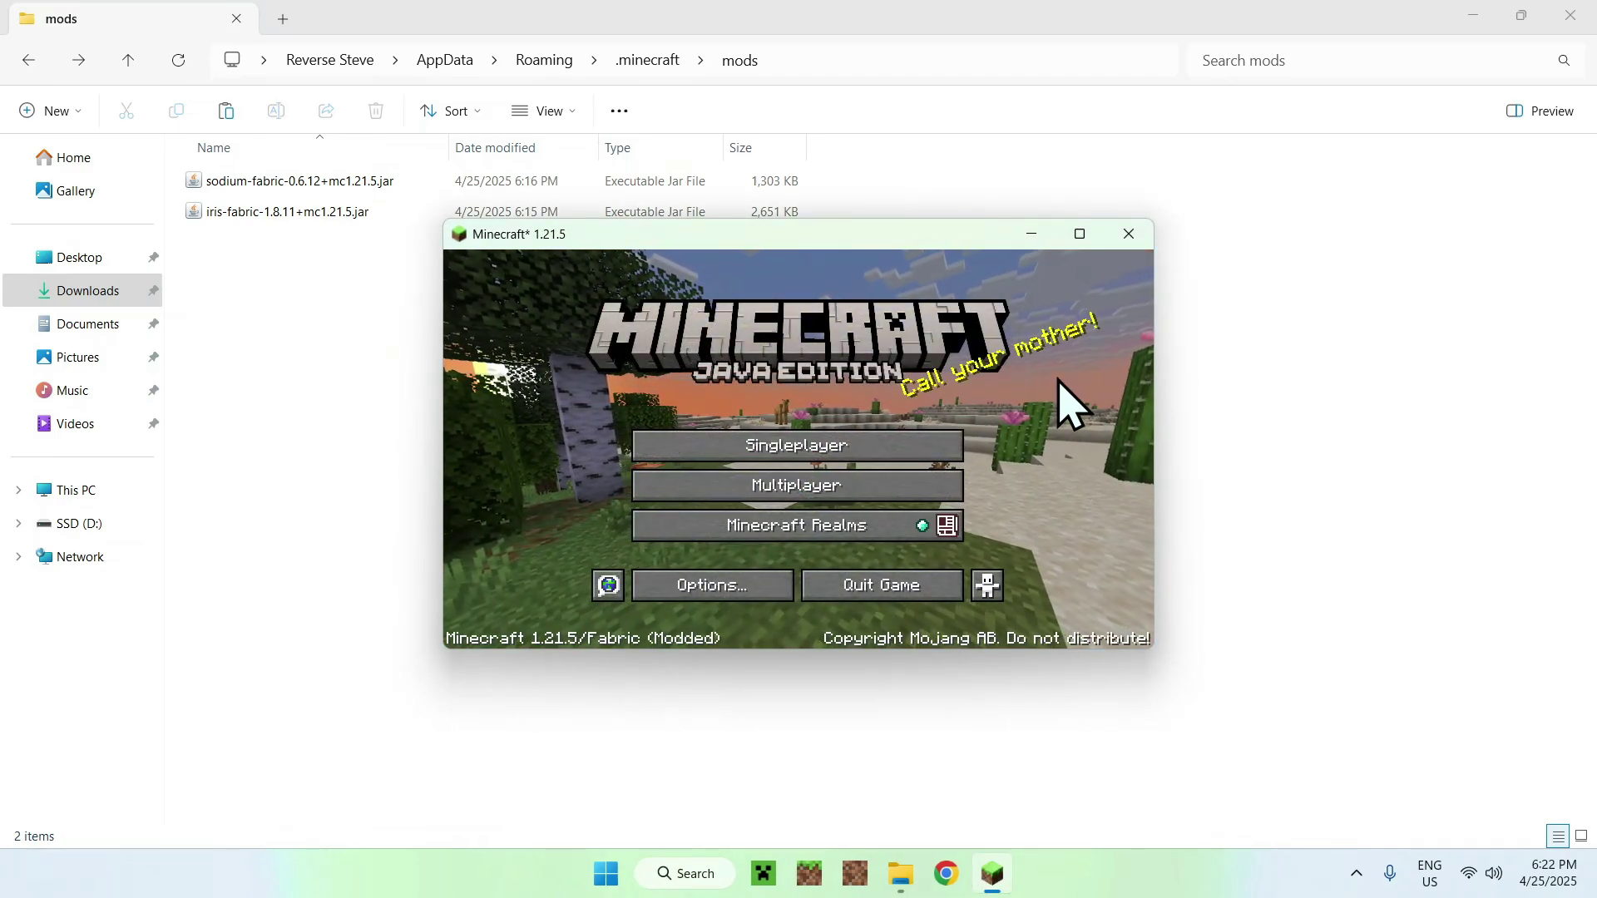
- Maximize Minecraft and check Options > Video Settings > Shader Packs, then back out
left_click(1080, 234)
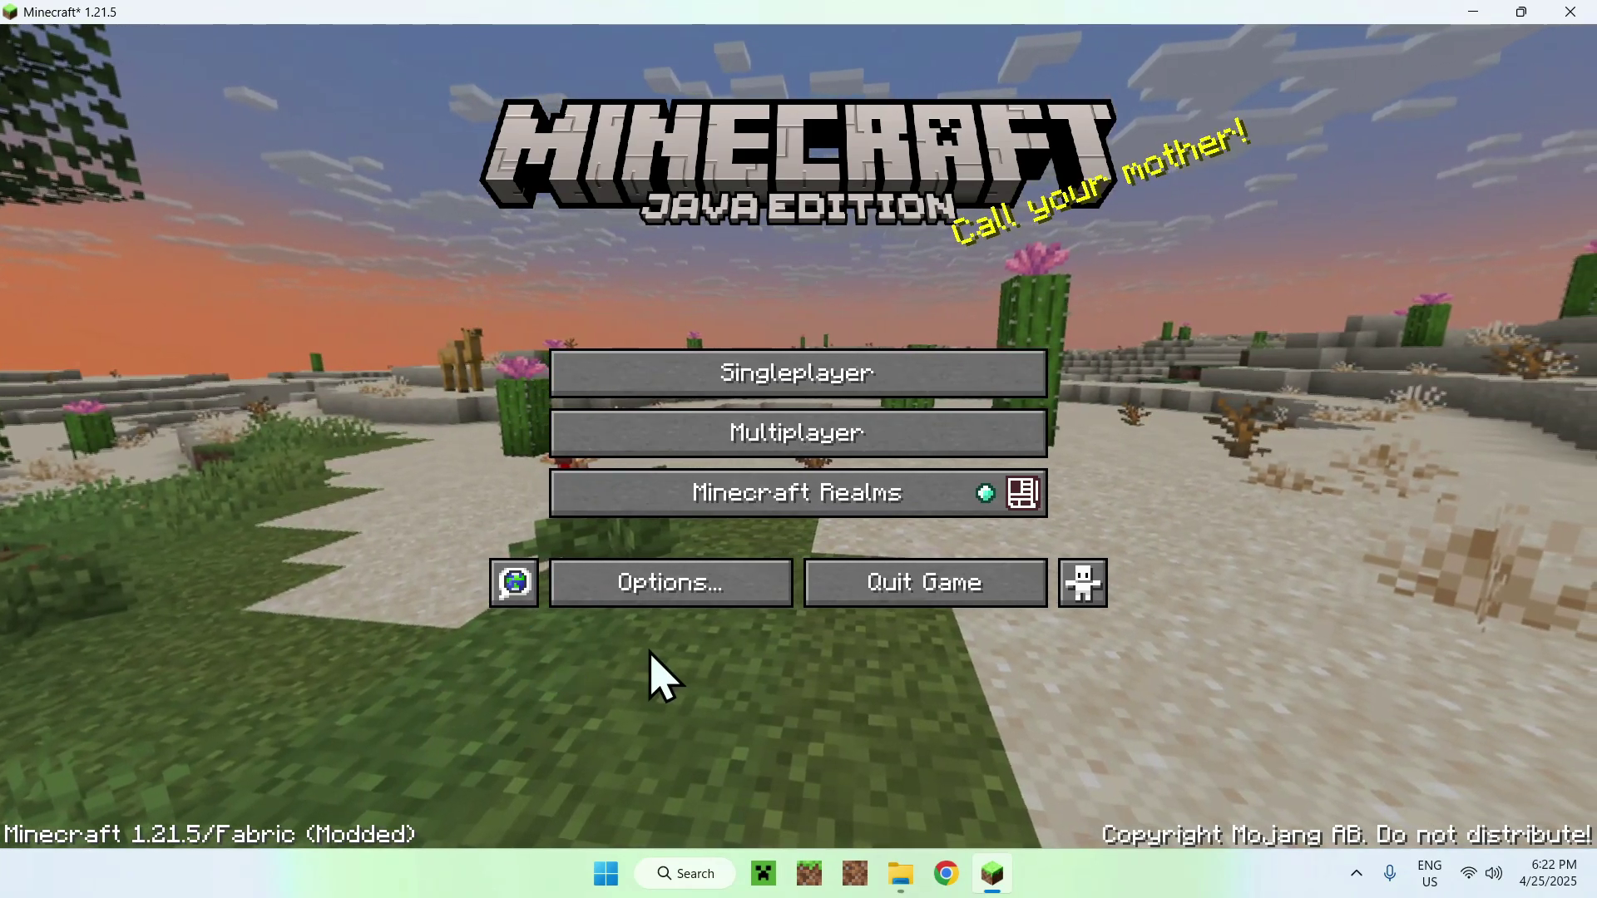
left_click(671, 595)
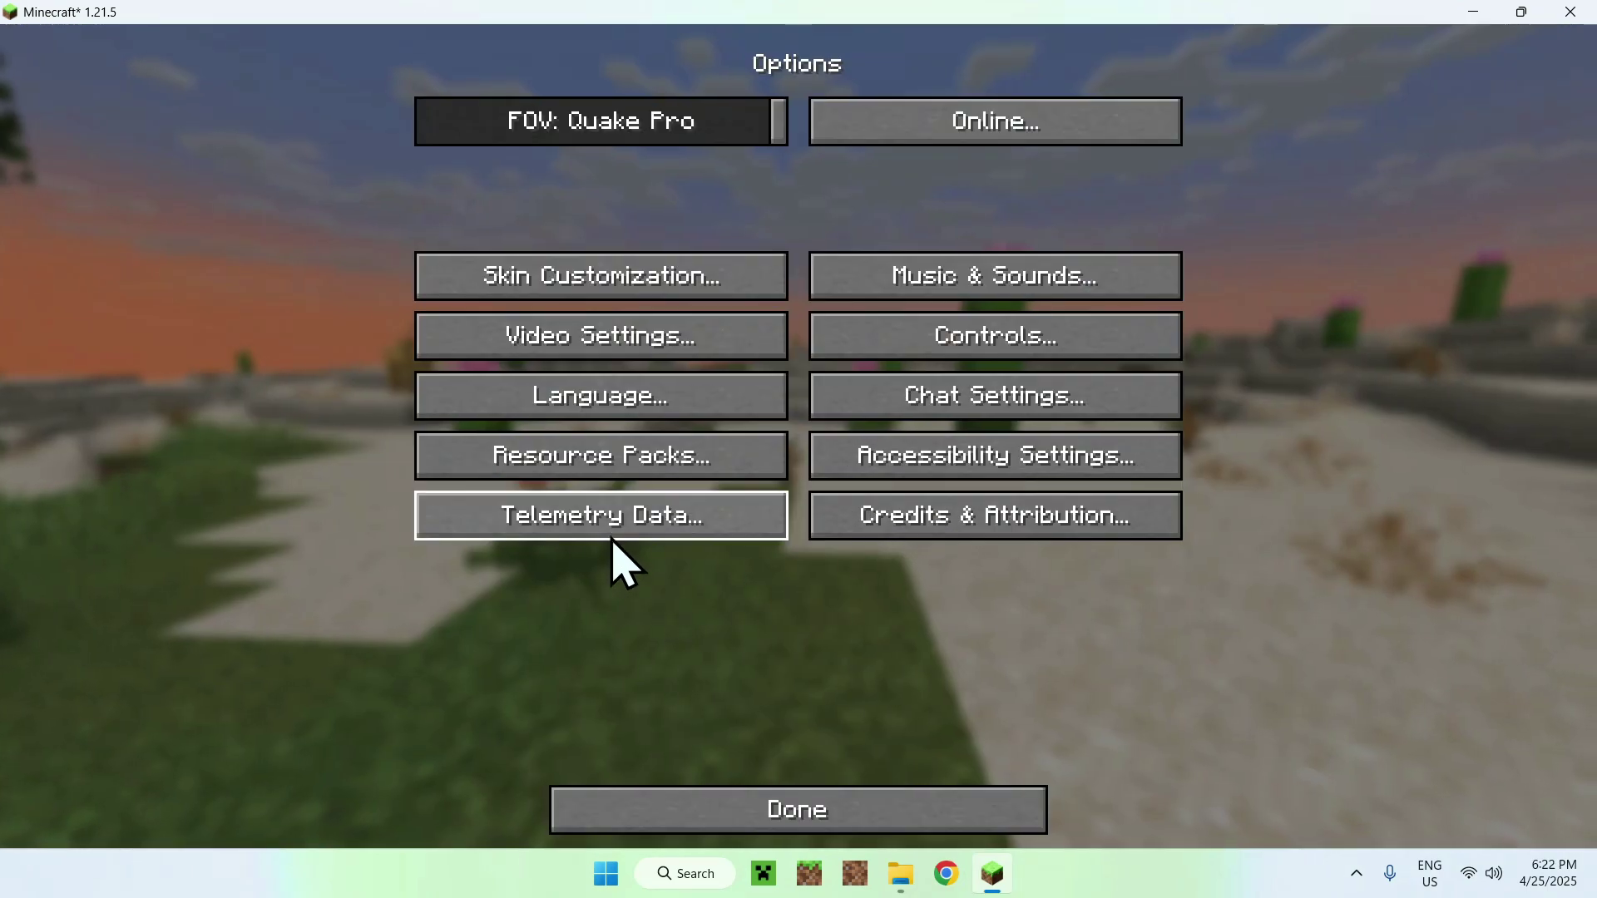
left_click(568, 354)
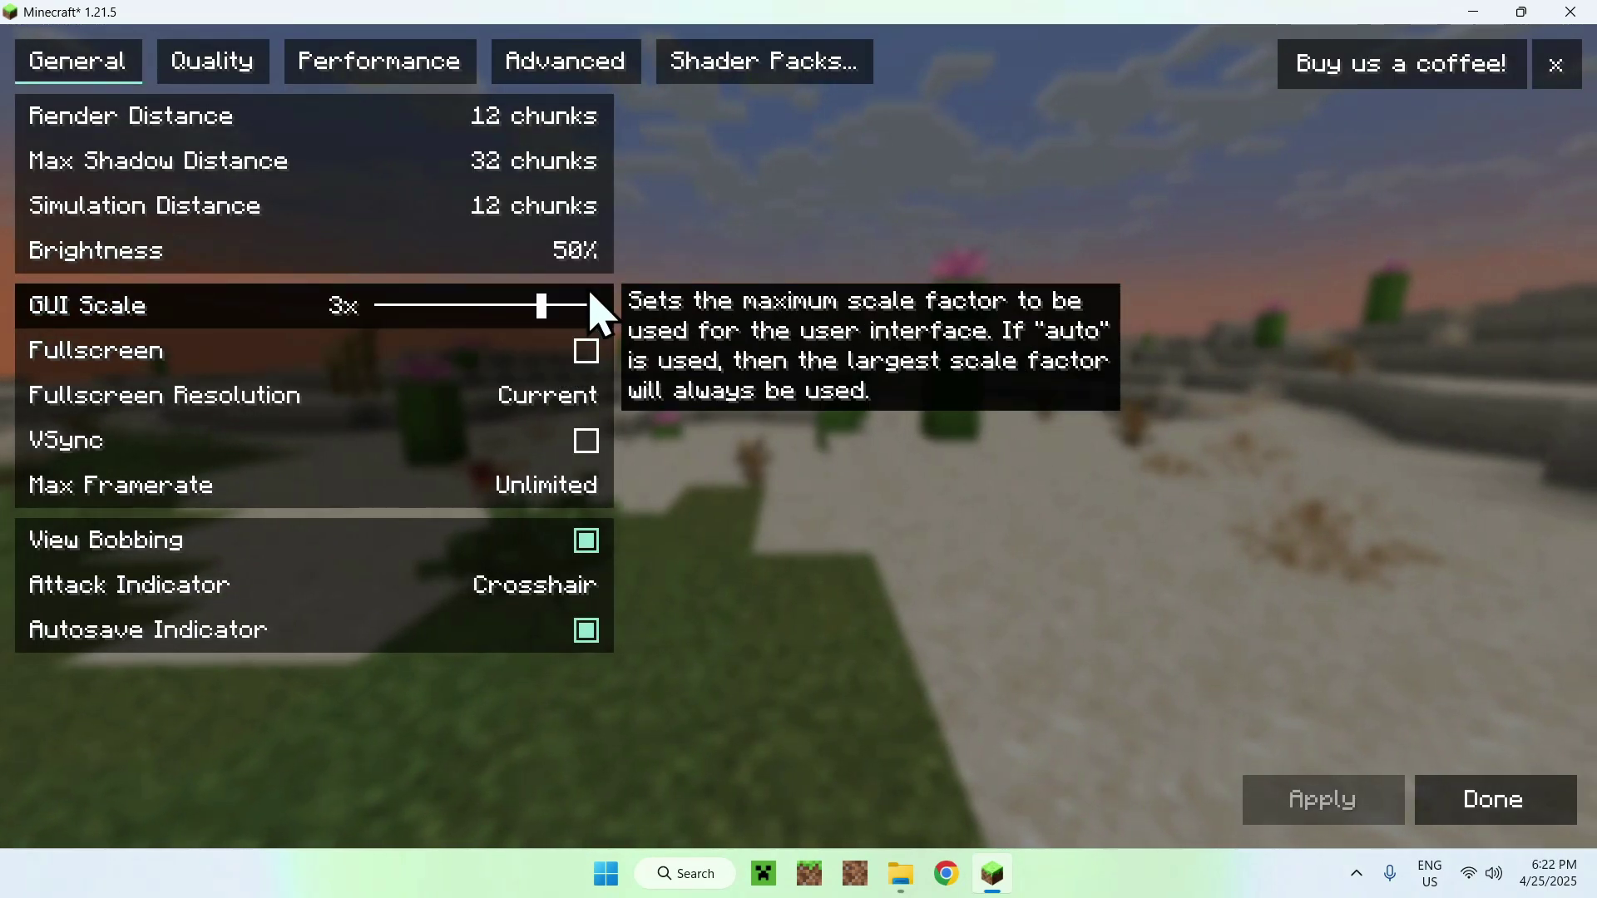
left_click(776, 102)
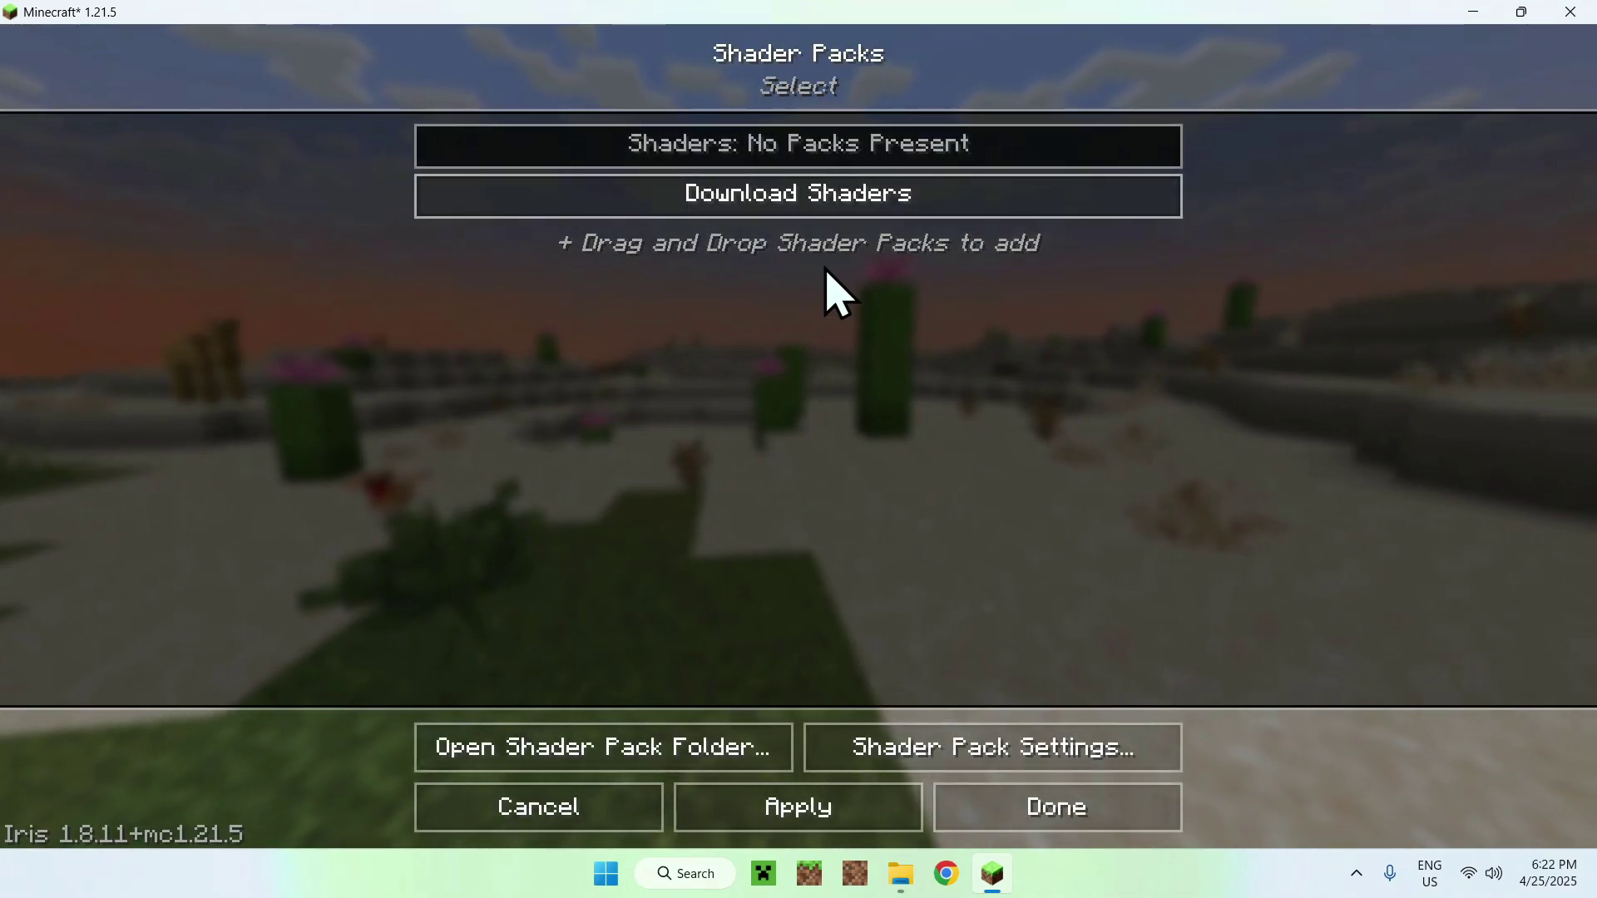
key("Escape")
key("Escape")
key("Escape")
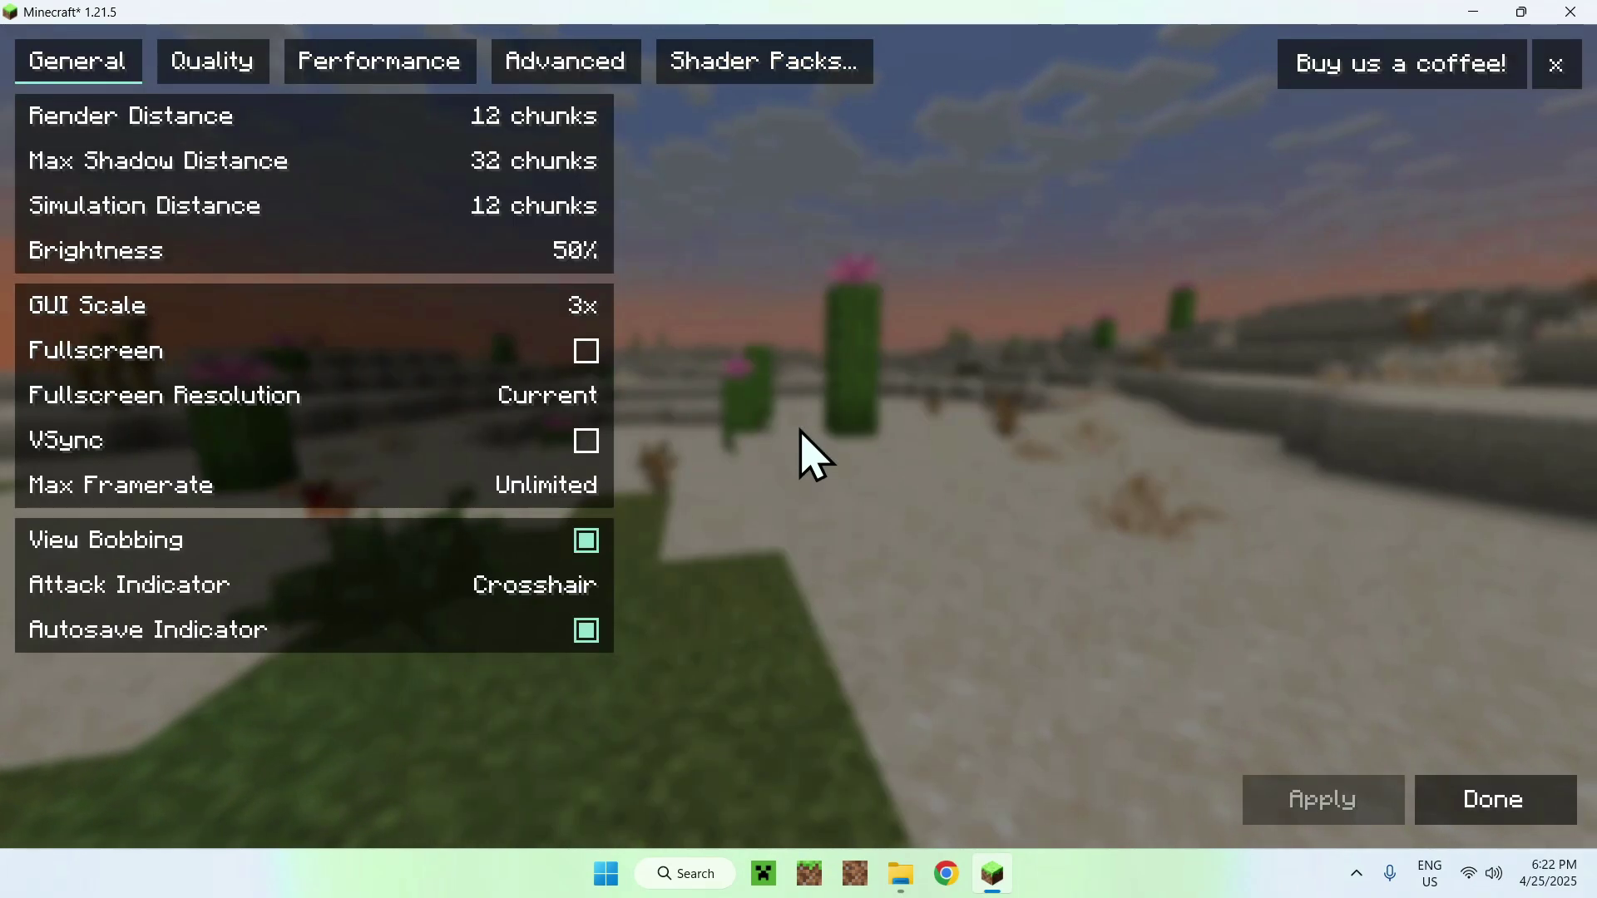